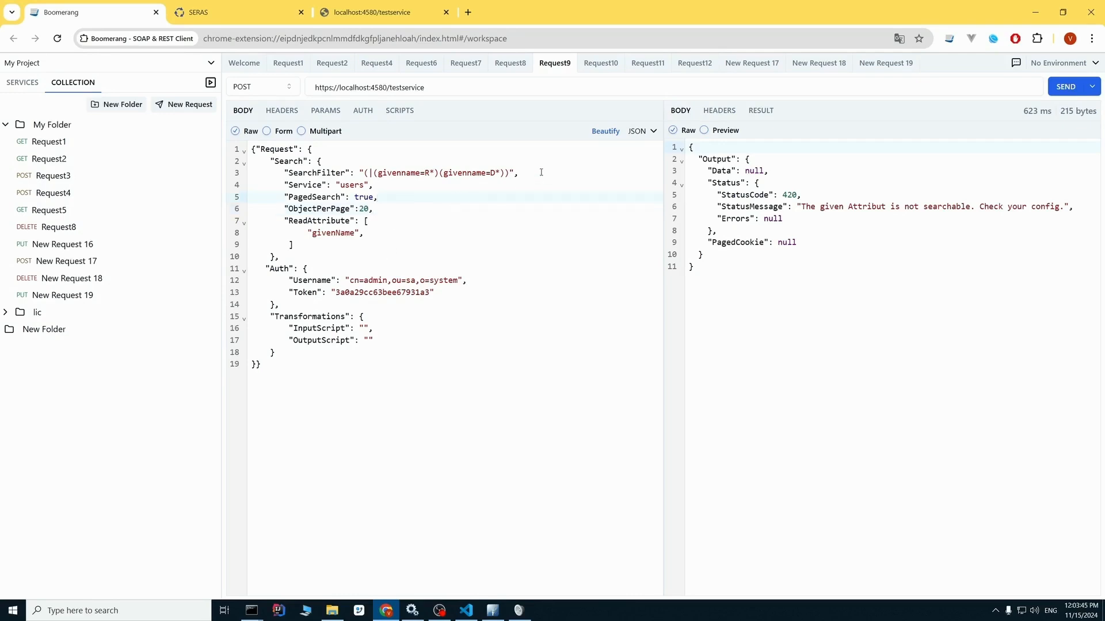
# Send the paged users search request in Request9 and copy its SearchFilter expression.
pyautogui.click(1063, 91)
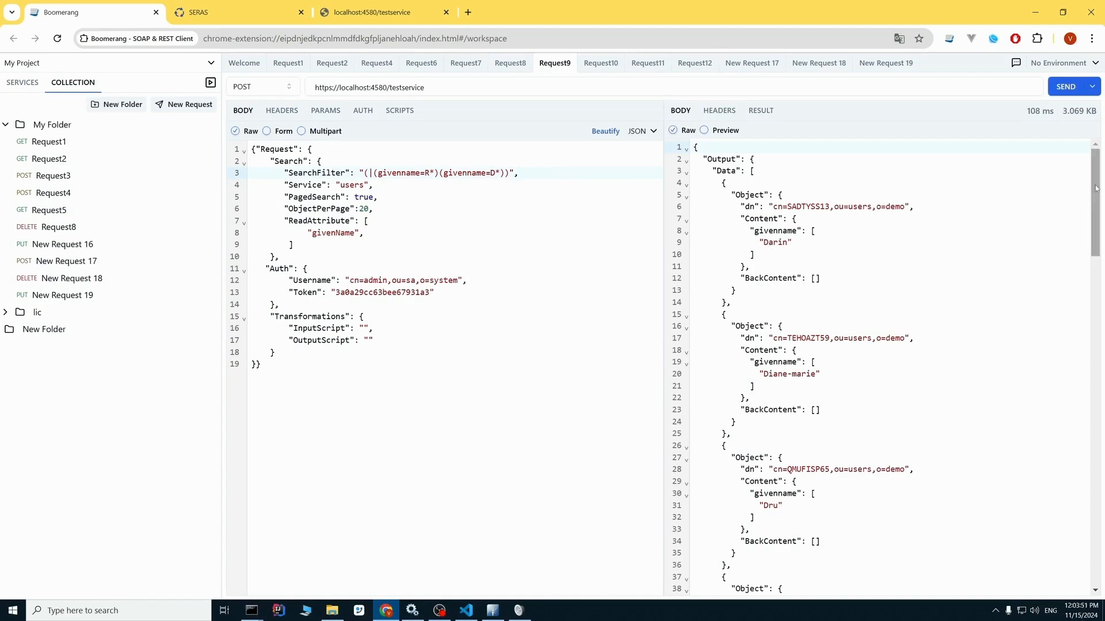
pyautogui.moveTo(1095, 197); pyautogui.dragTo(1023, 537)
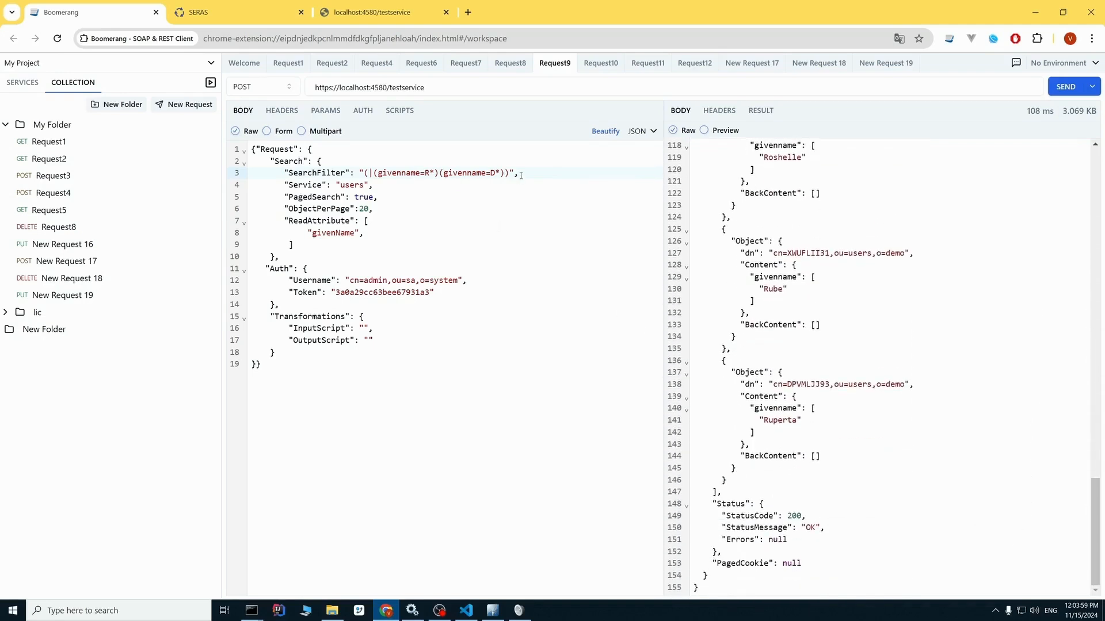
pyautogui.moveTo(510, 172); pyautogui.dragTo(367, 171)
pyautogui.hotkey('ctrl', 'c')
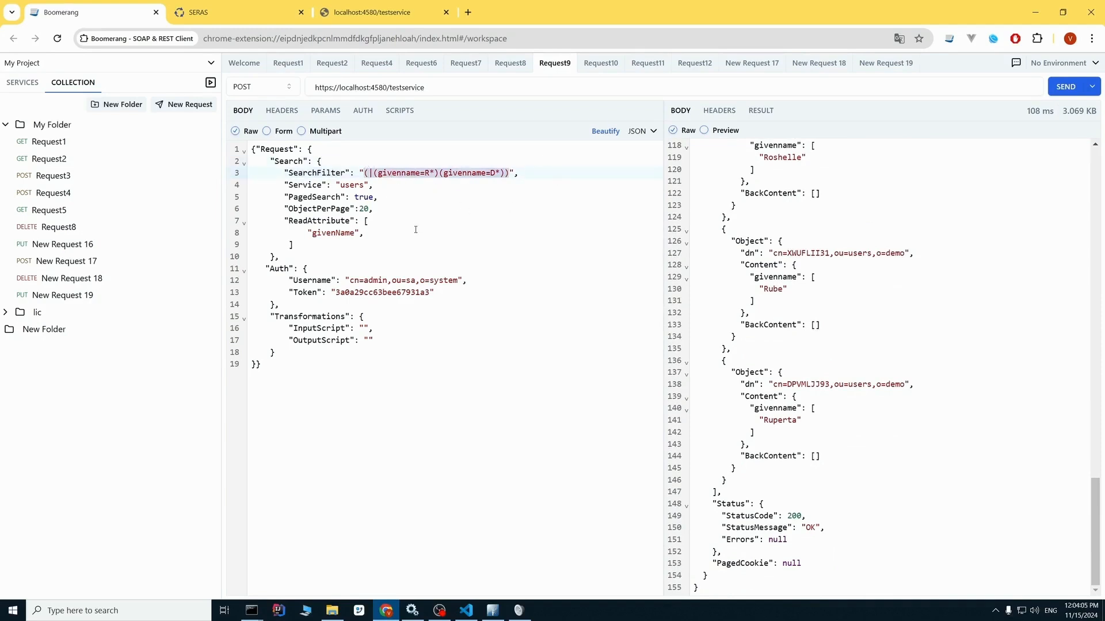
pyautogui.click(391, 186)
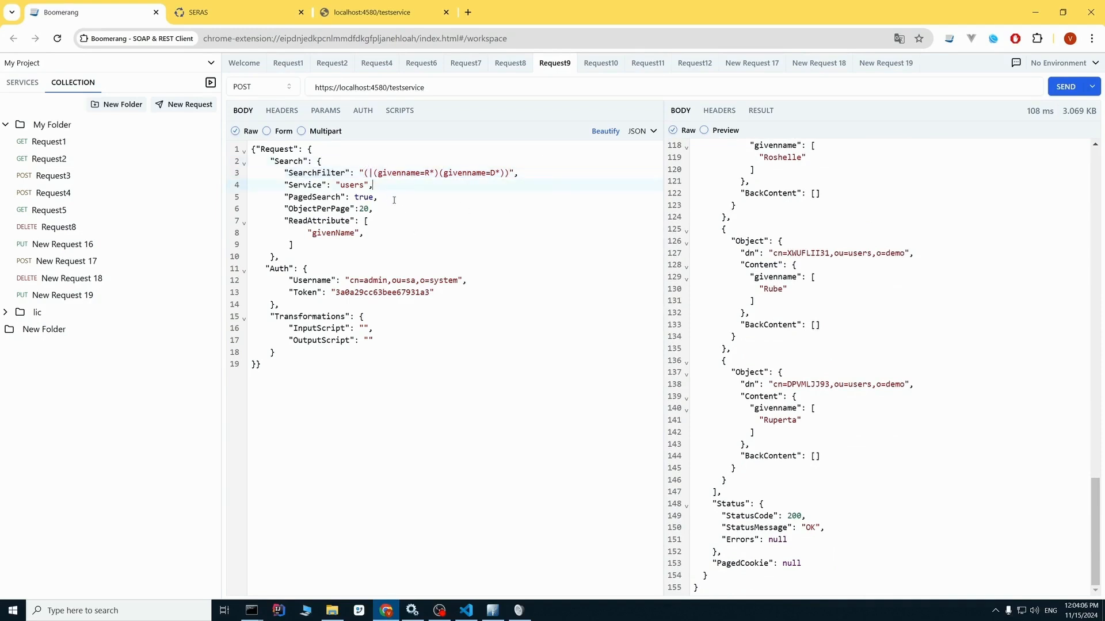
# Switch to Apache Directory Studio, start a quick search on ou=users, and replace its filter with the copied (|(givenname=R*)(givenname=D*)).
pyautogui.click(493, 611)
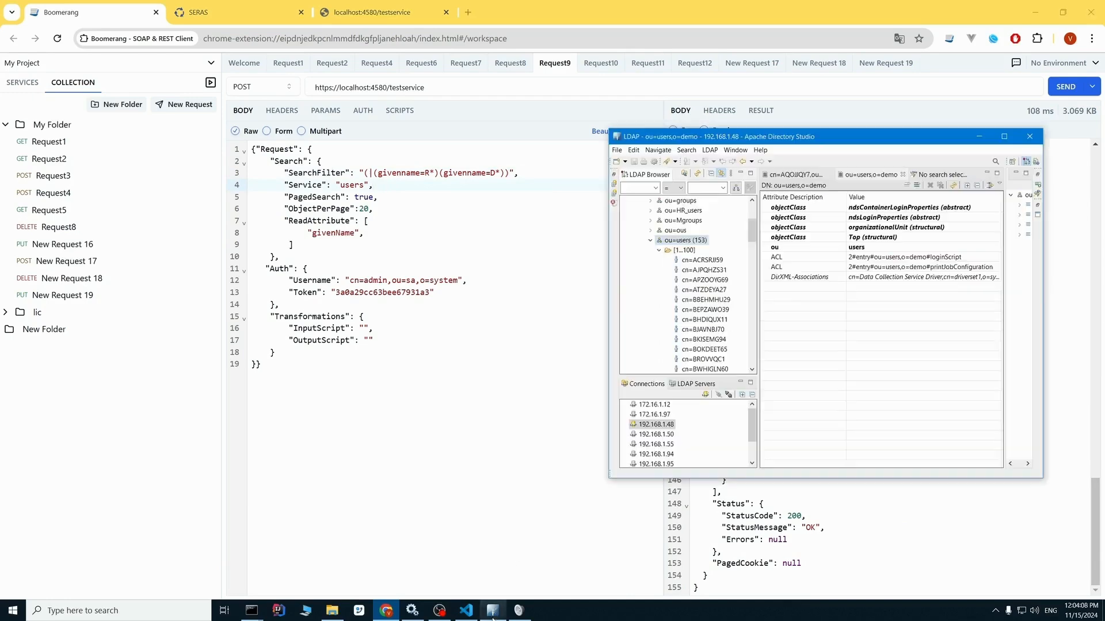
pyautogui.rightClick(689, 243)
pyautogui.click(742, 384)
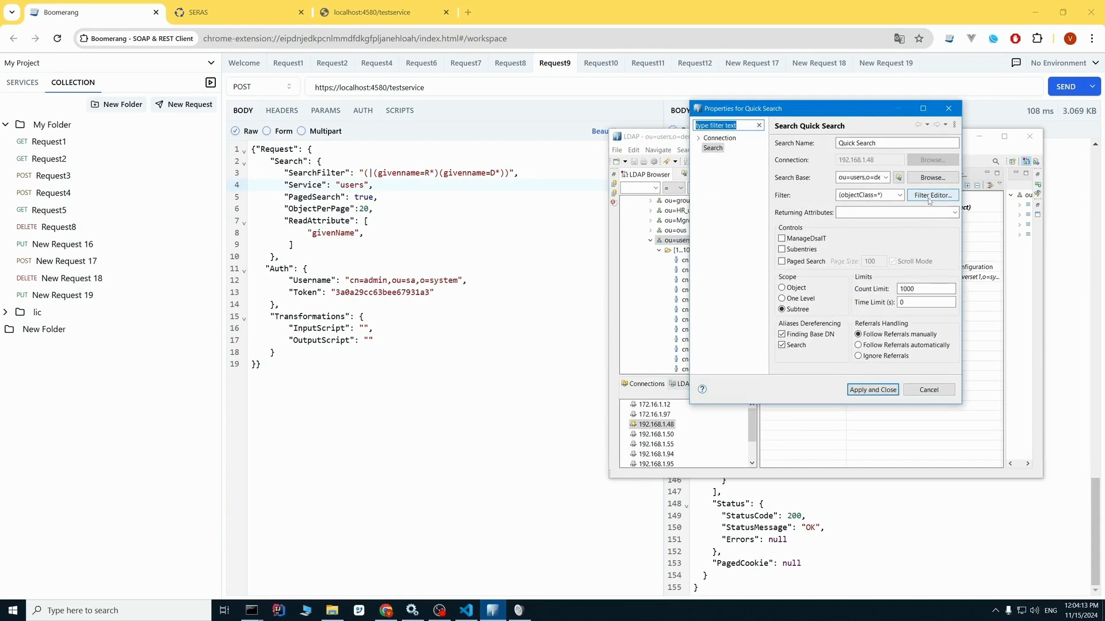
pyautogui.click(941, 197)
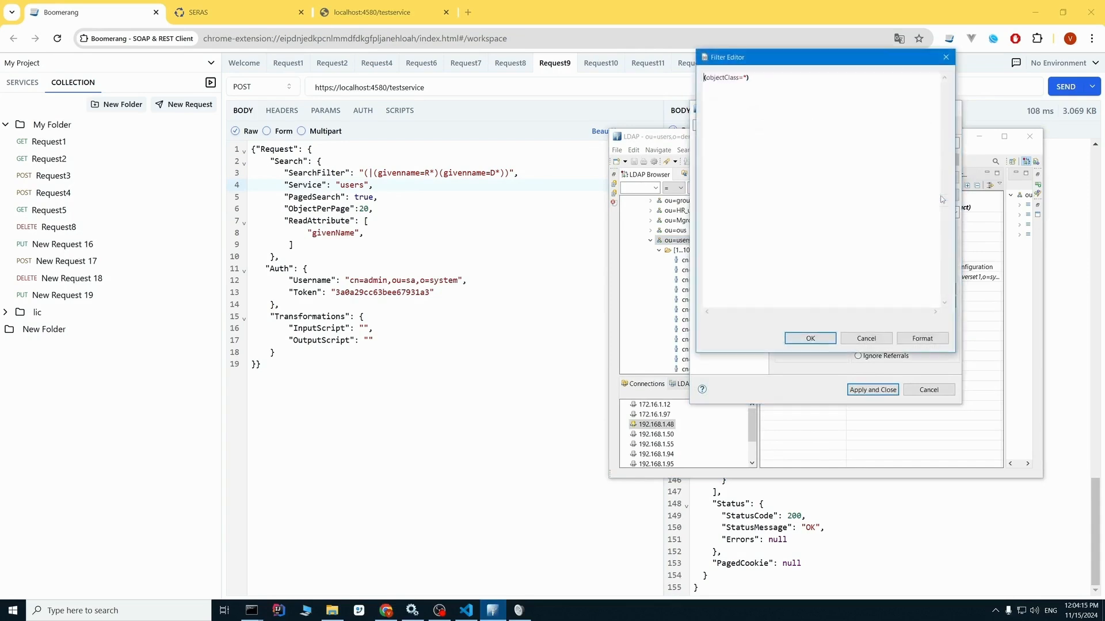
pyautogui.hotkey('ctrl', 'a')
pyautogui.hotkey('ctrl', 'v')
# Format the filter into indented lines and complete the closing parenthesis of the givenname=R* condition.
pyautogui.click(734, 87)
pyautogui.click(814, 80)
pyautogui.click(922, 338)
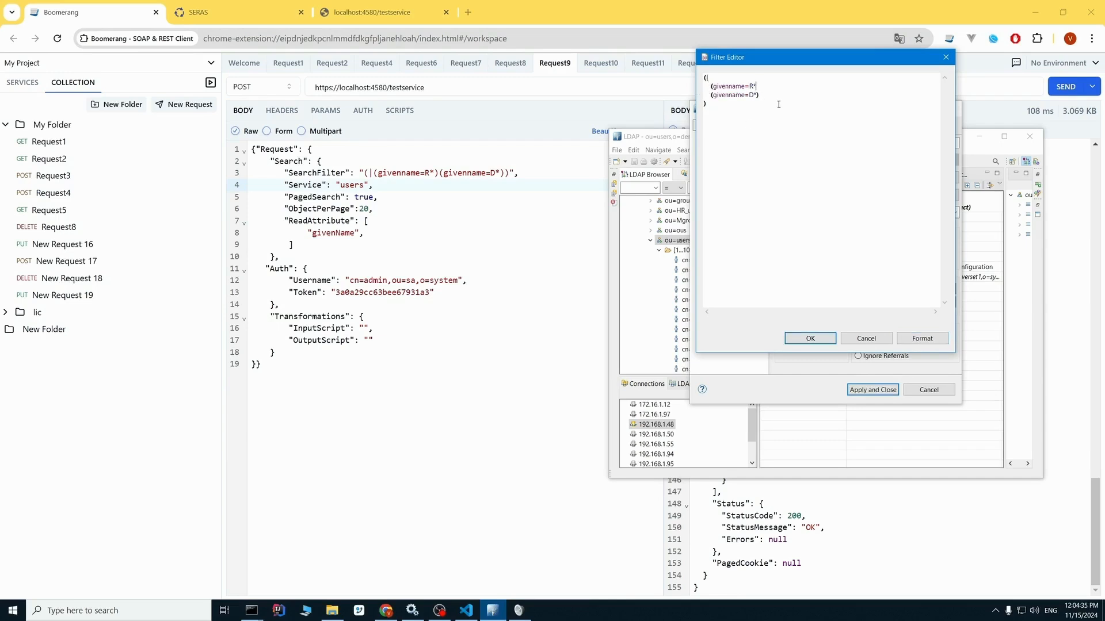
pyautogui.click(921, 339)
pyautogui.moveTo(709, 96)
pyautogui.click(761, 86)
pyautogui.write(')')
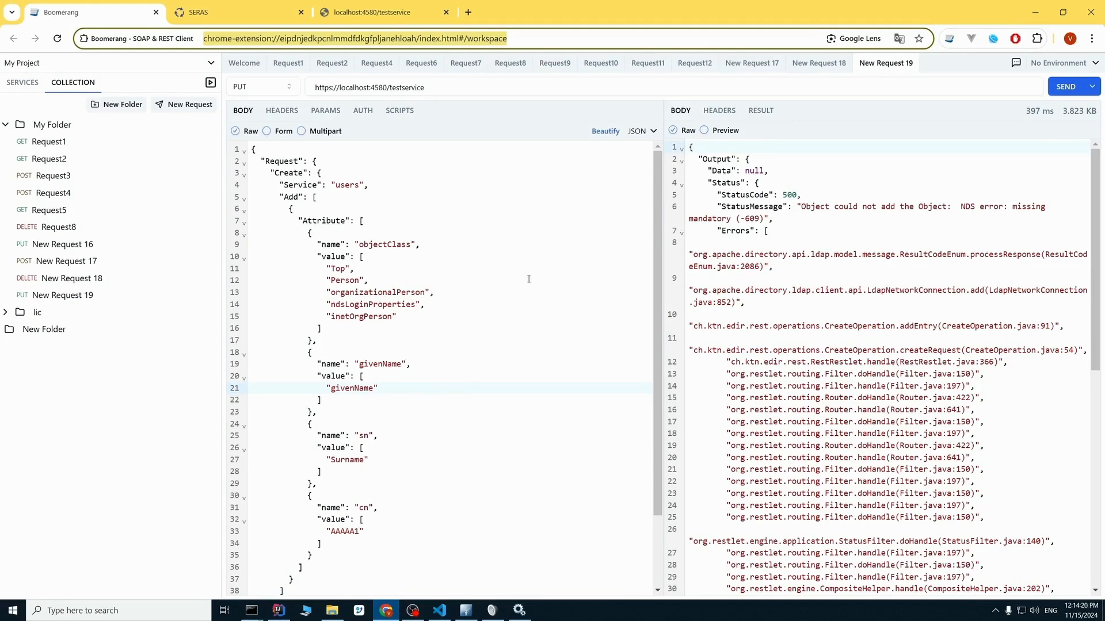
# Switch to SERAS, load the testService configuration, and go to its list of service attributes.
pyautogui.click(233, 12)
pyautogui.click(91, 80)
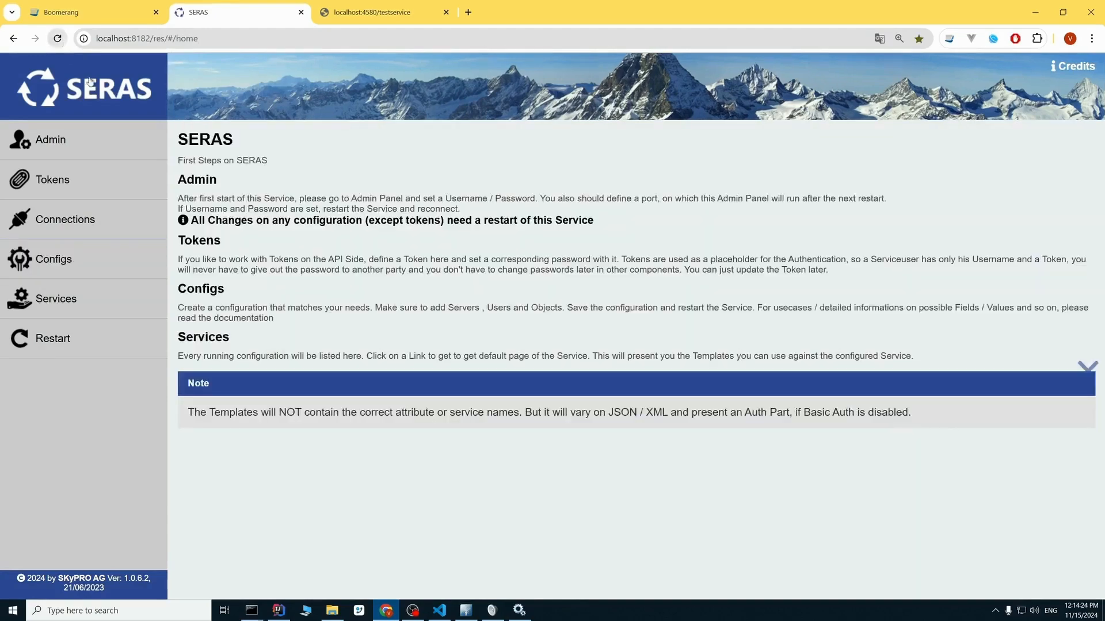
pyautogui.click(53, 259)
pyautogui.click(382, 203)
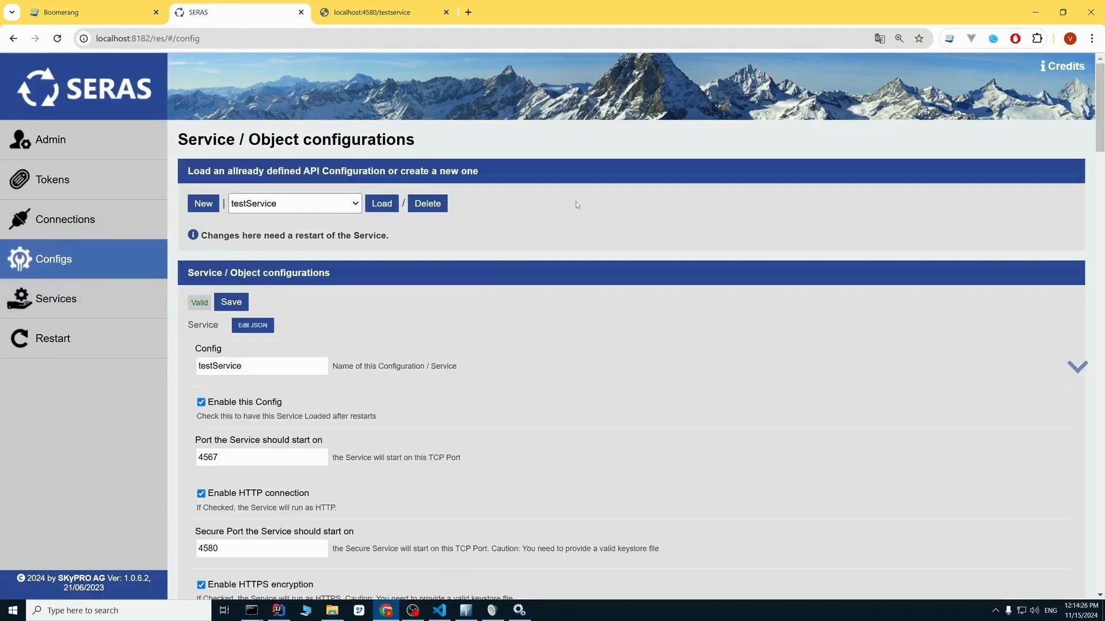
pyautogui.moveTo(1099, 110); pyautogui.dragTo(1091, 547)
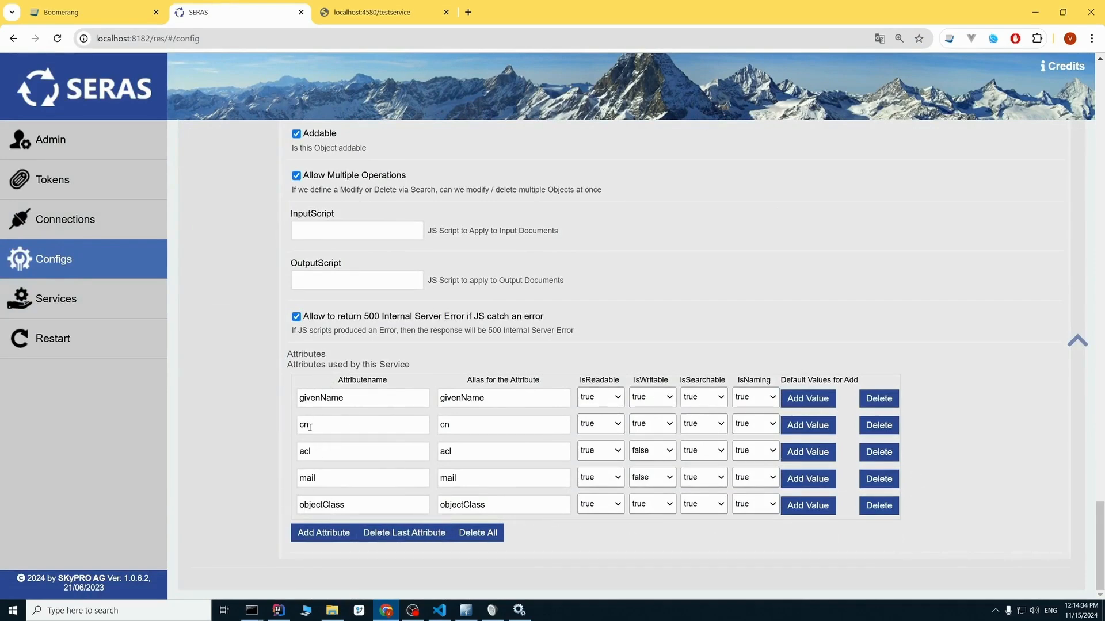
# Add the sn attribute required by the create request to testService, with alias sn and isWritable set to true.
pyautogui.click(116, 9)
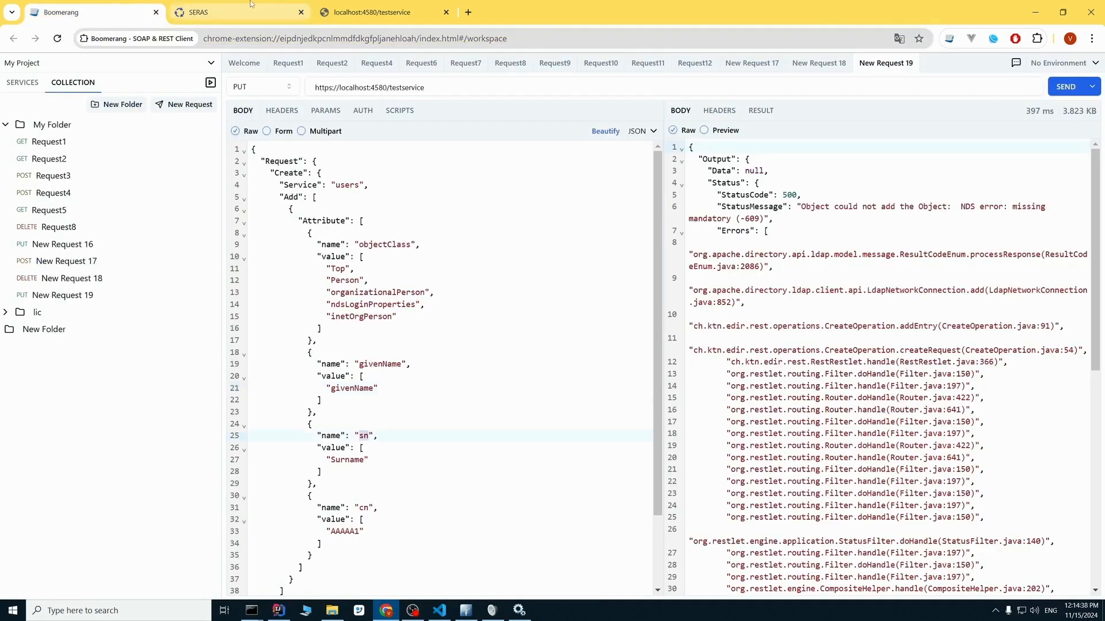
pyautogui.click(230, 12)
pyautogui.click(325, 533)
pyautogui.click(330, 532)
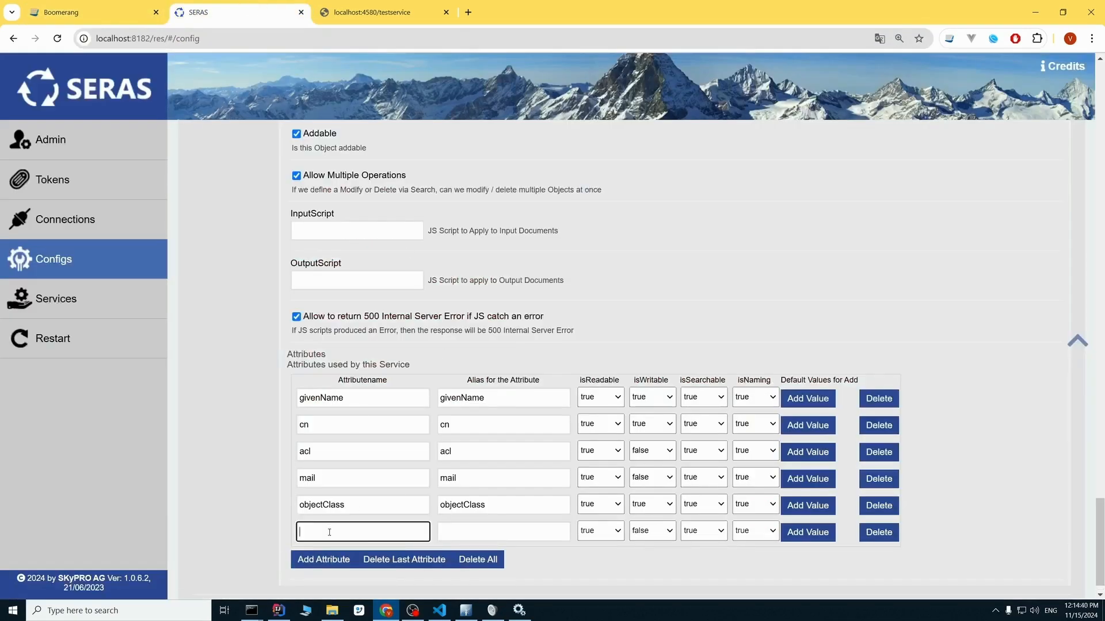
pyautogui.write('sn')
pyautogui.click(460, 535)
pyautogui.write('sn')
pyautogui.click(566, 572)
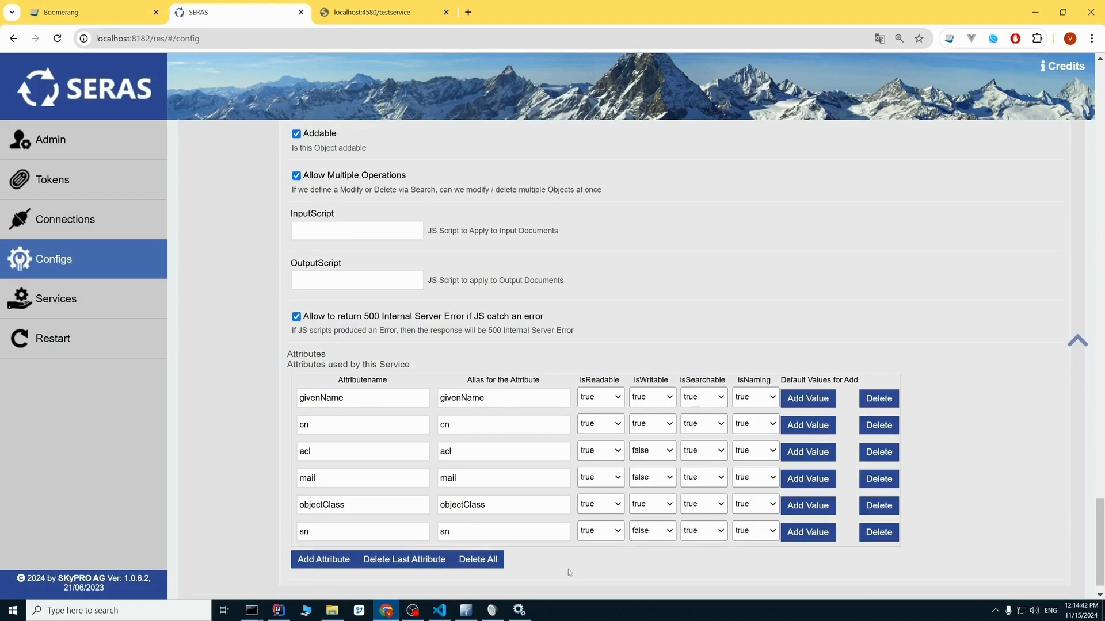
pyautogui.click(652, 531)
pyautogui.click(654, 546)
# Save the testService configuration with the added sn attribute and restart the service.
pyautogui.moveTo(1103, 548); pyautogui.dragTo(1100, 141)
pyautogui.scroll(3, 540, 320)
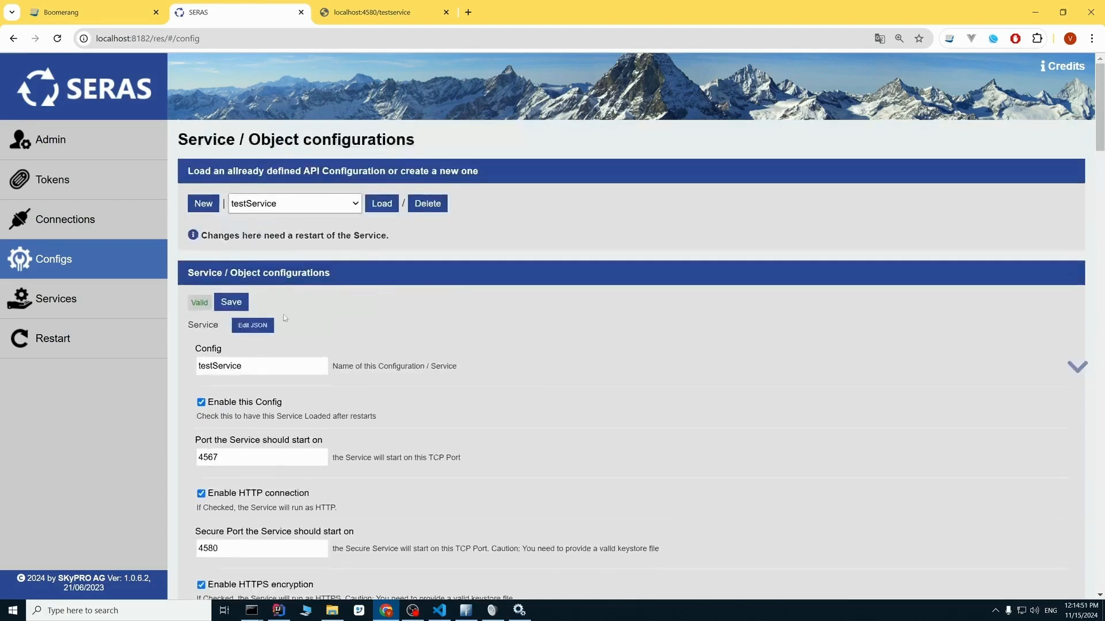
pyautogui.click(230, 302)
pyautogui.press('Return')
pyautogui.click(79, 328)
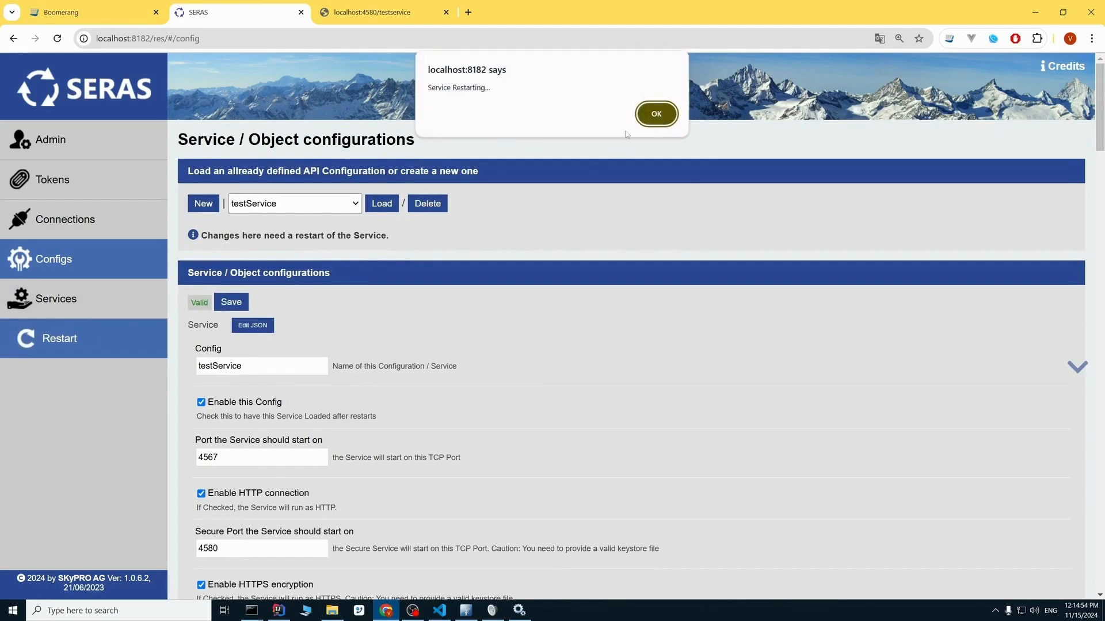
pyautogui.click(656, 108)
# Resend the create request in Boomerang, and reload the ou=users entry in Apache Directory Studio.
pyautogui.click(63, 12)
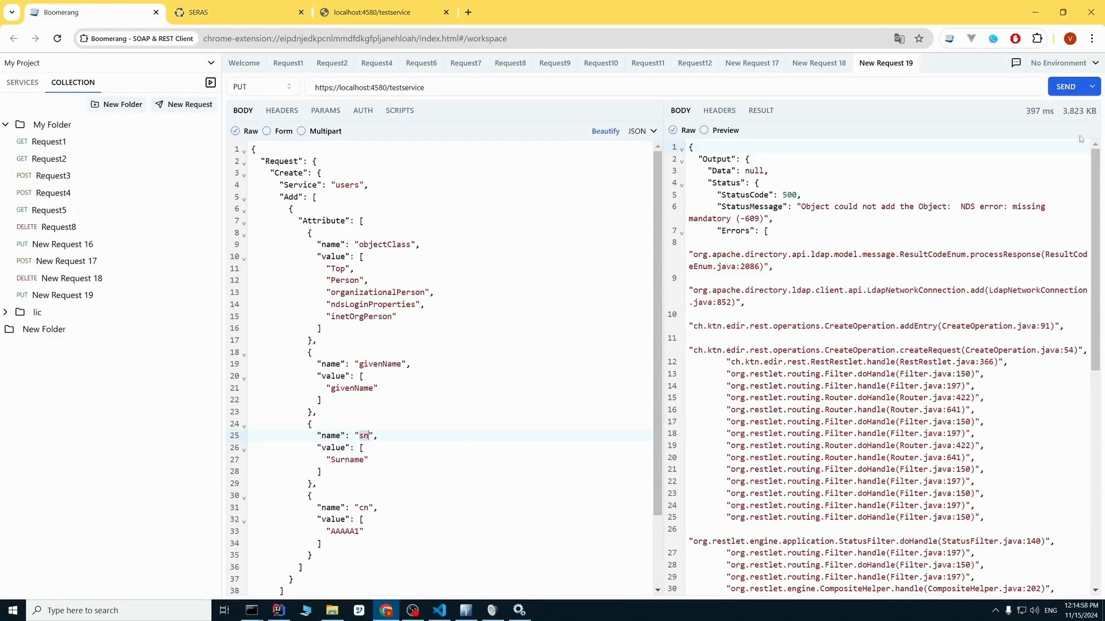
pyautogui.click(1064, 87)
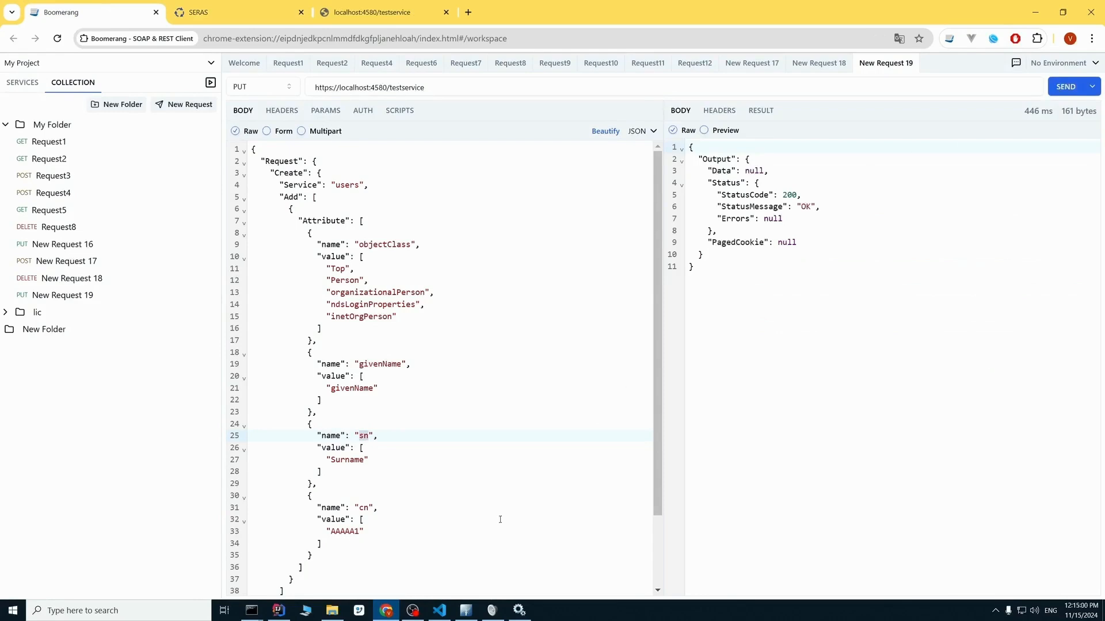
pyautogui.click(465, 610)
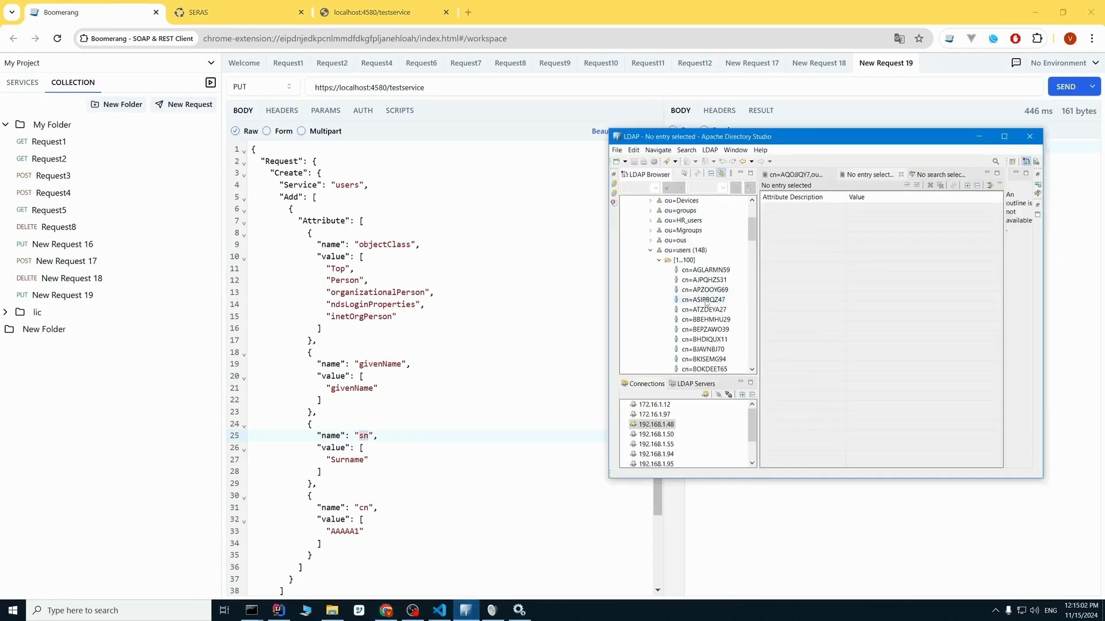
pyautogui.rightClick(684, 250)
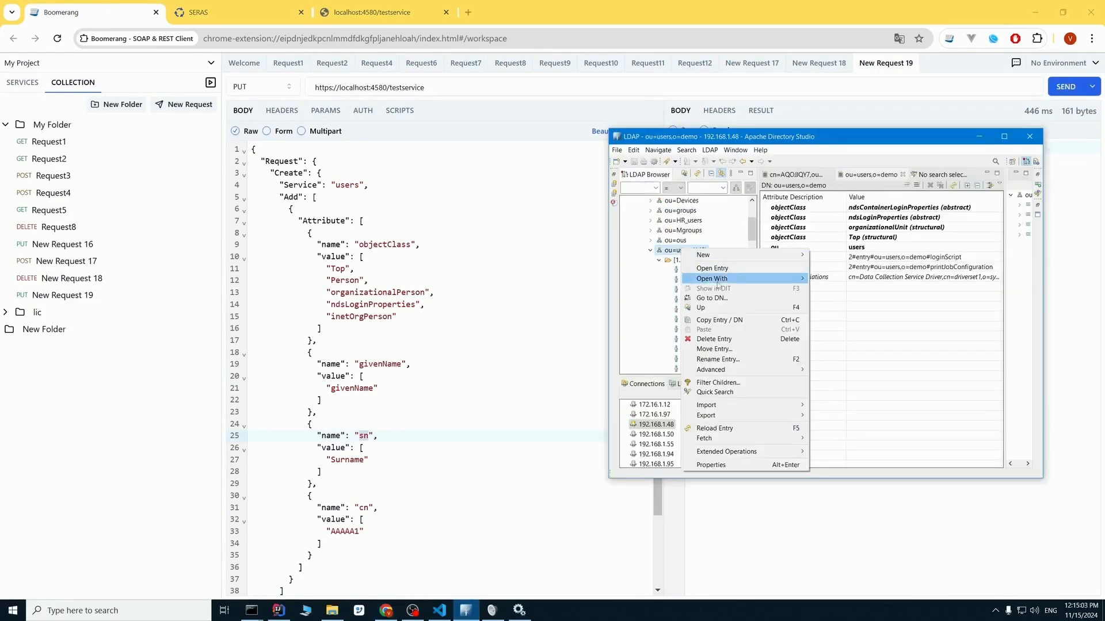
pyautogui.click(732, 428)
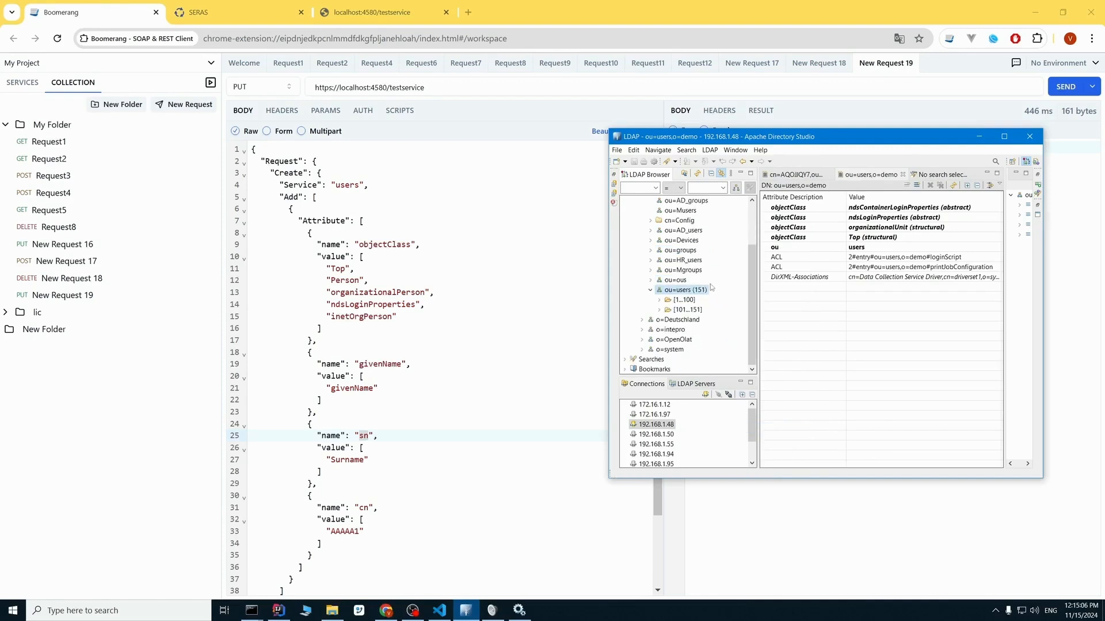
# Open the cn=AAAAA1 entry in the first group of users and check its cn and sn attributes.
pyautogui.click(660, 300)
pyautogui.click(699, 210)
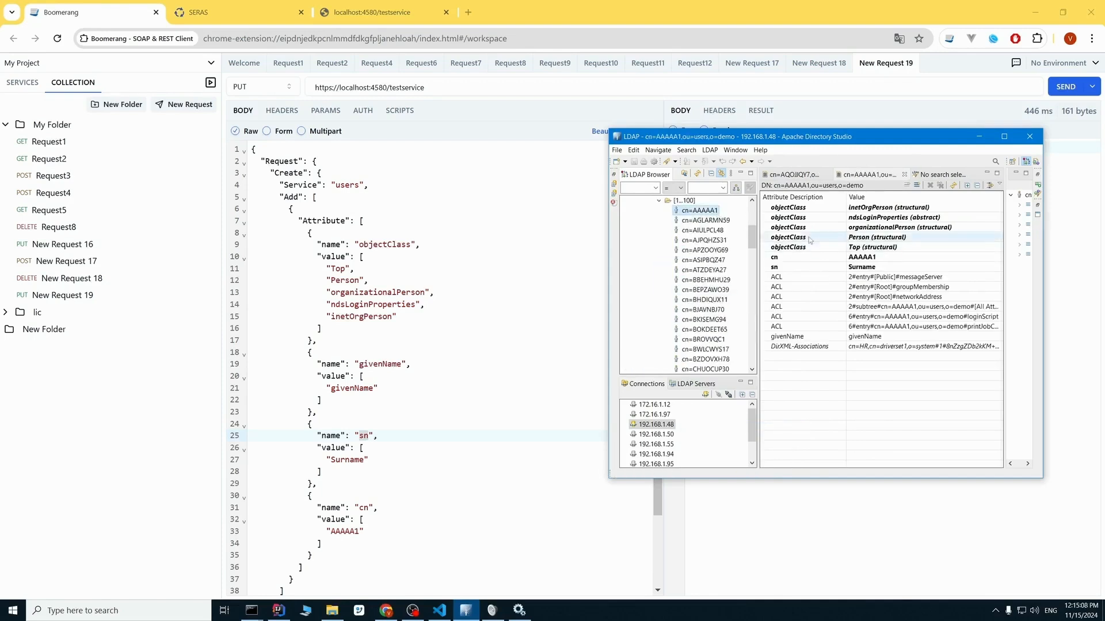
pyautogui.click(894, 267)
pyautogui.click(907, 256)
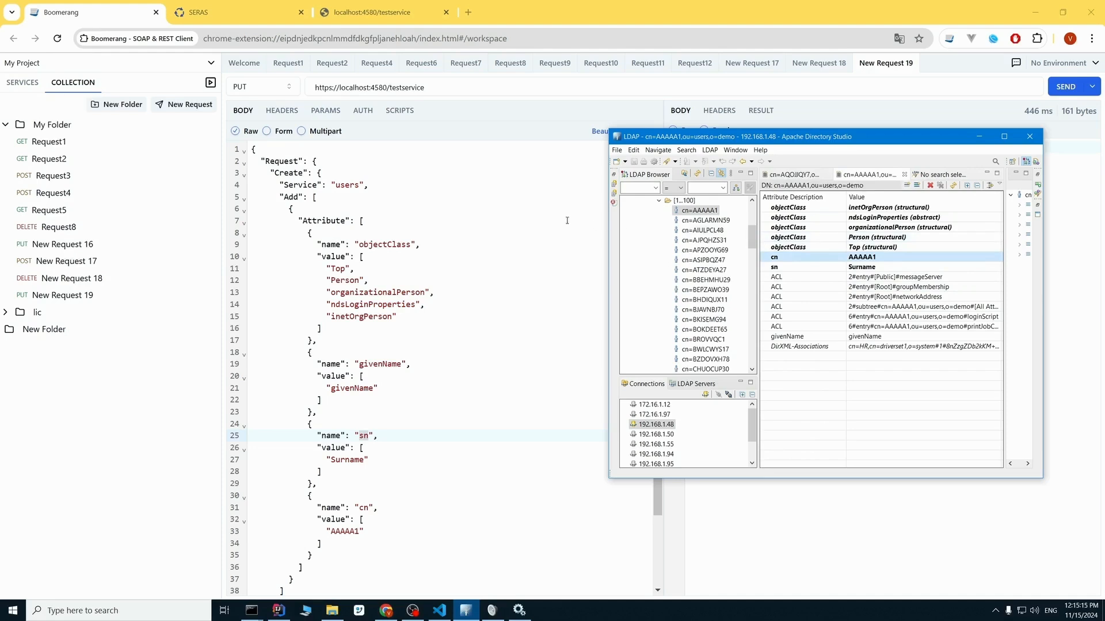
# Return to Boomerang and examine the objectClass attribute name and its values in the create request body.
pyautogui.click(500, 226)
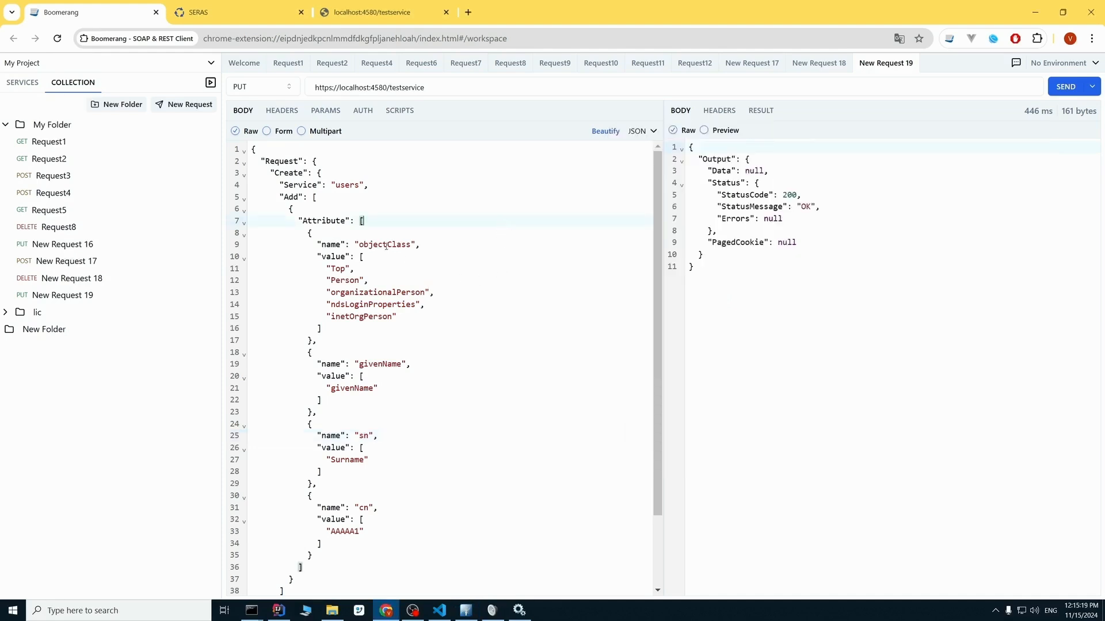
pyautogui.moveTo(313, 244); pyautogui.dragTo(382, 270)
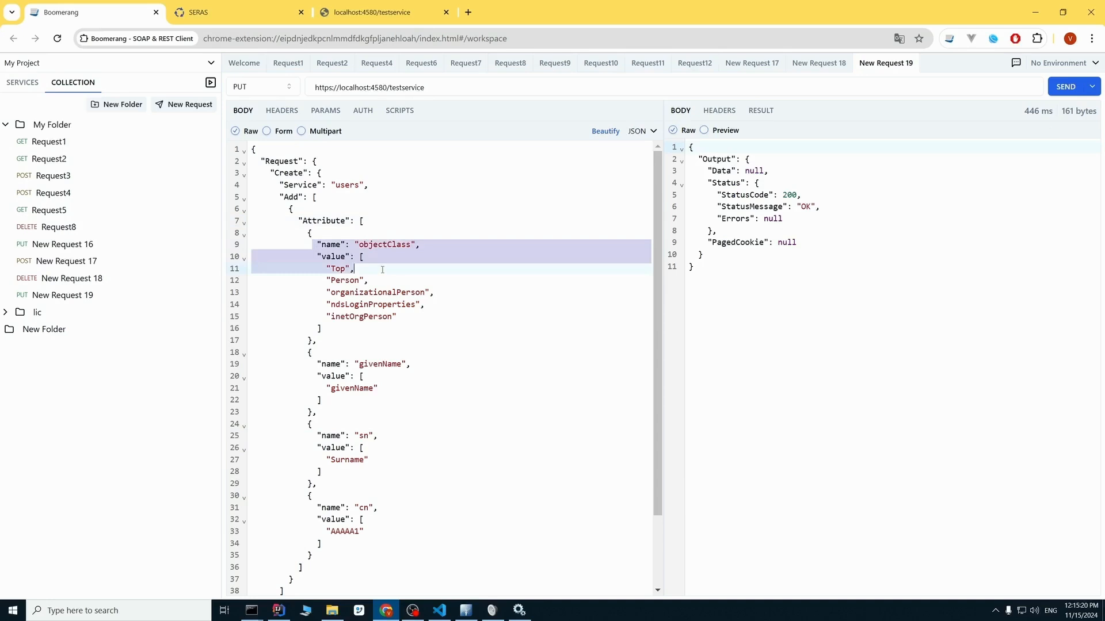
pyautogui.click(413, 303)
pyautogui.moveTo(316, 245); pyautogui.dragTo(368, 270)
pyautogui.click(433, 246)
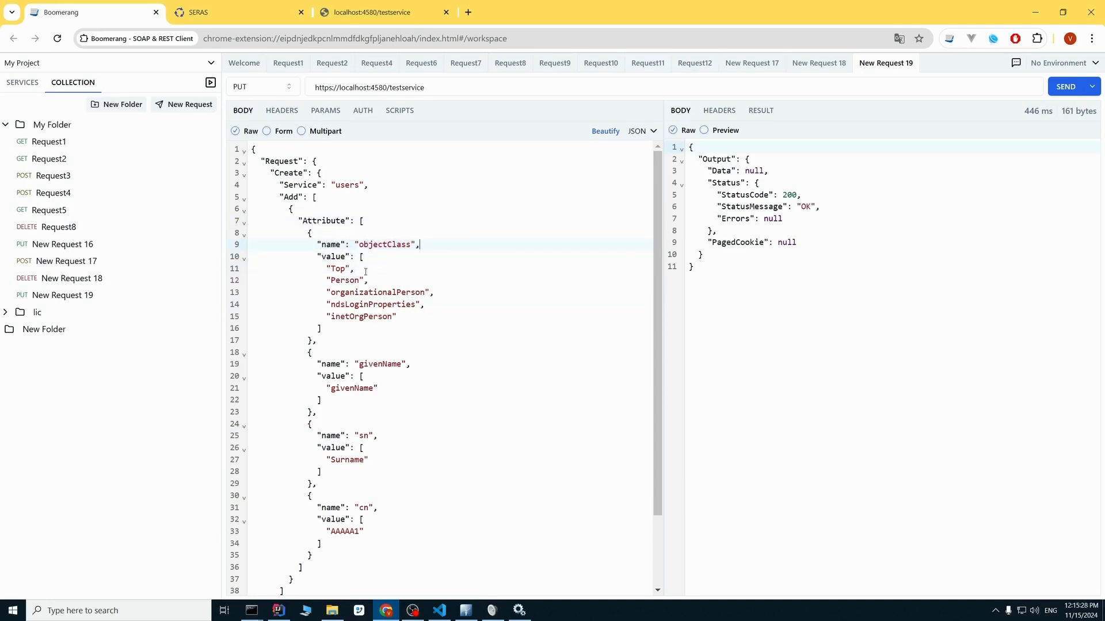
pyautogui.moveTo(326, 268); pyautogui.dragTo(346, 269)
pyautogui.click(336, 257)
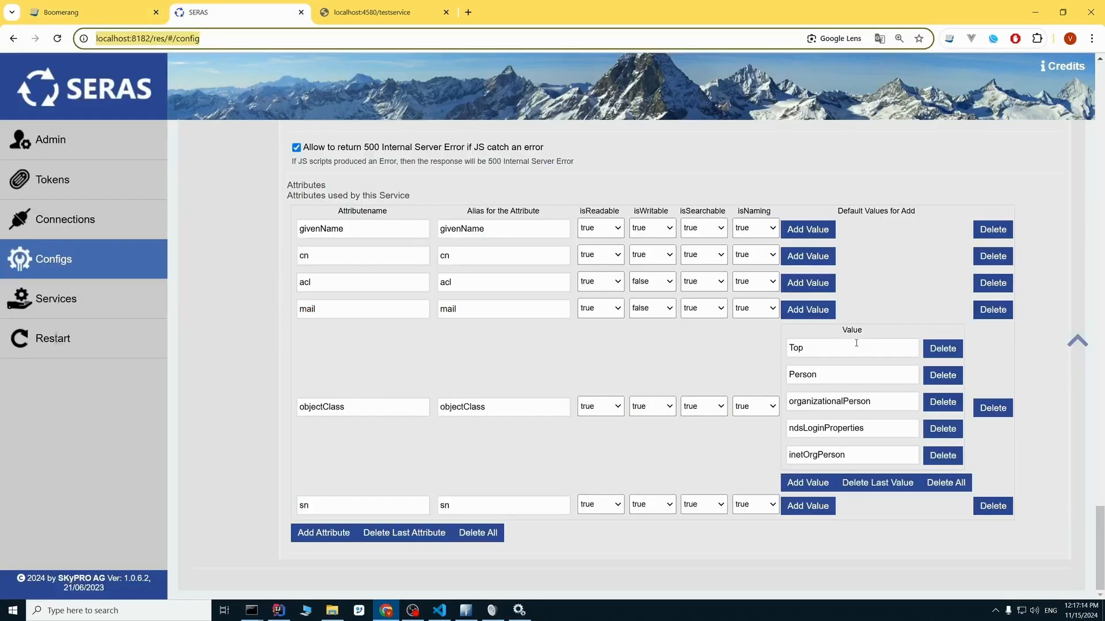
# Review the default add values Top, Person and organizationalPerson of the objectClass attribute in SERAS.
pyautogui.click(818, 344)
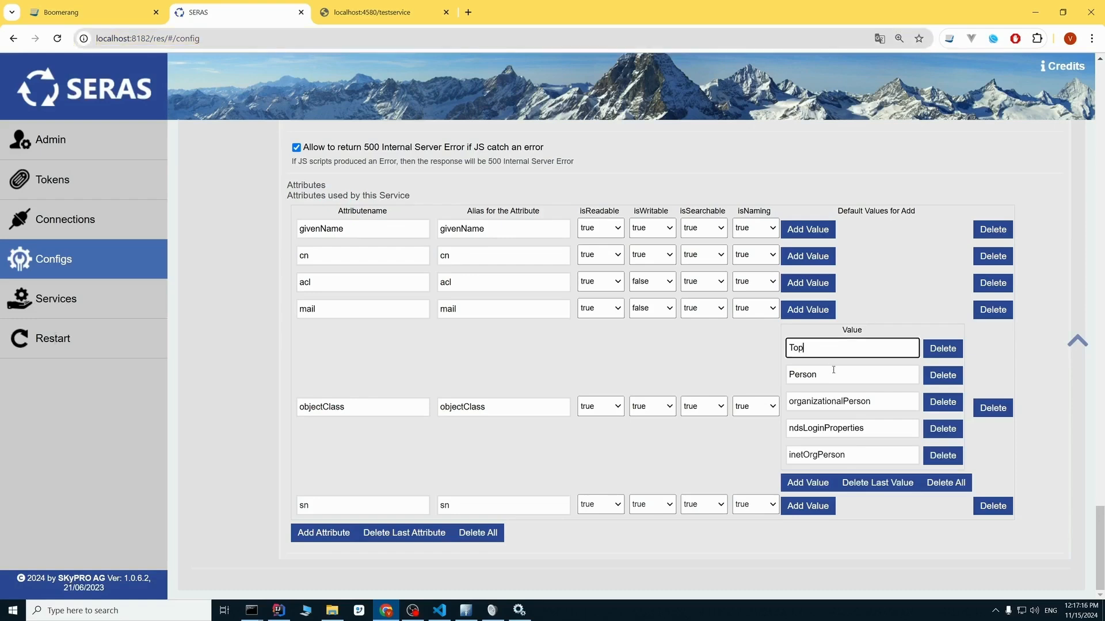
pyautogui.click(831, 375)
pyautogui.click(879, 406)
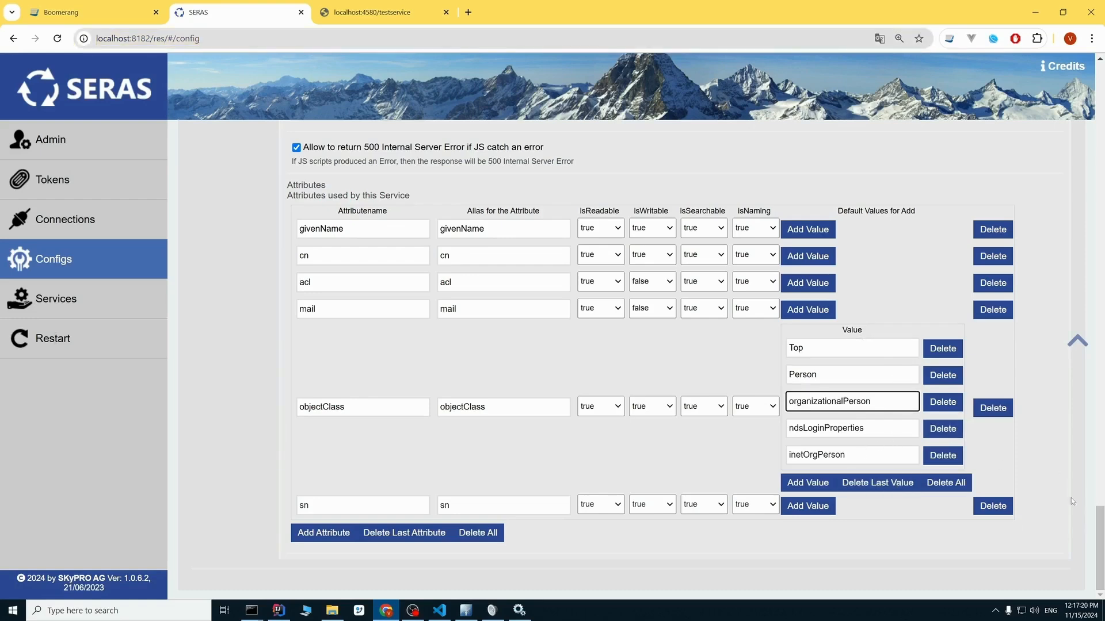
# Save testService with the default objectClass values and restart the service again.
pyautogui.moveTo(1102, 508); pyautogui.dragTo(1104, 96)
pyautogui.scroll(4, 564, 190)
pyautogui.click(234, 305)
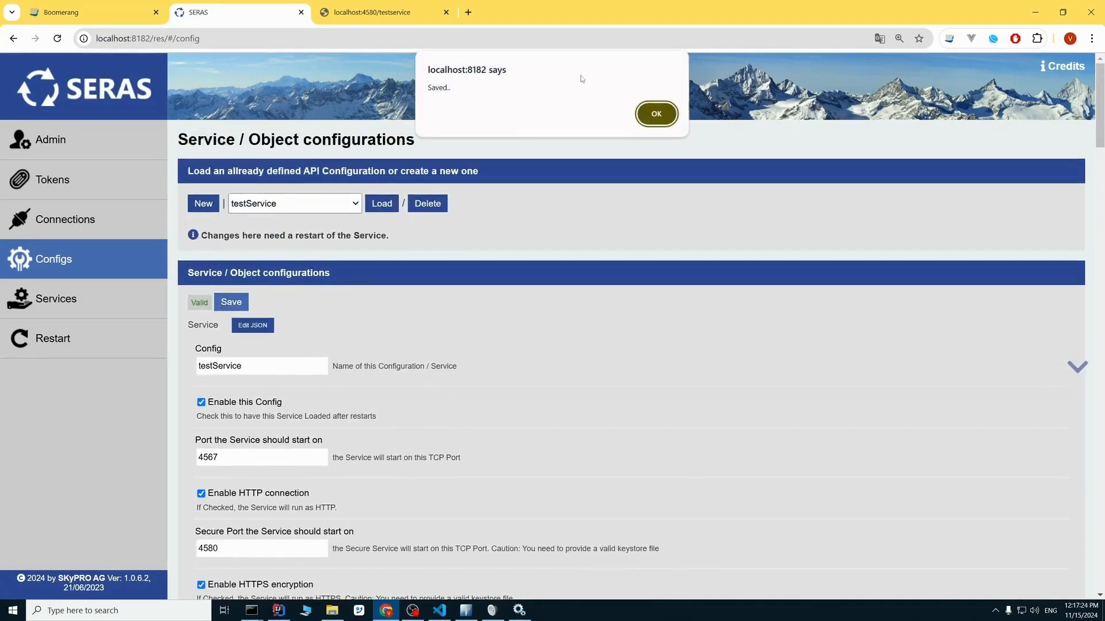
pyautogui.click(655, 113)
pyautogui.click(115, 345)
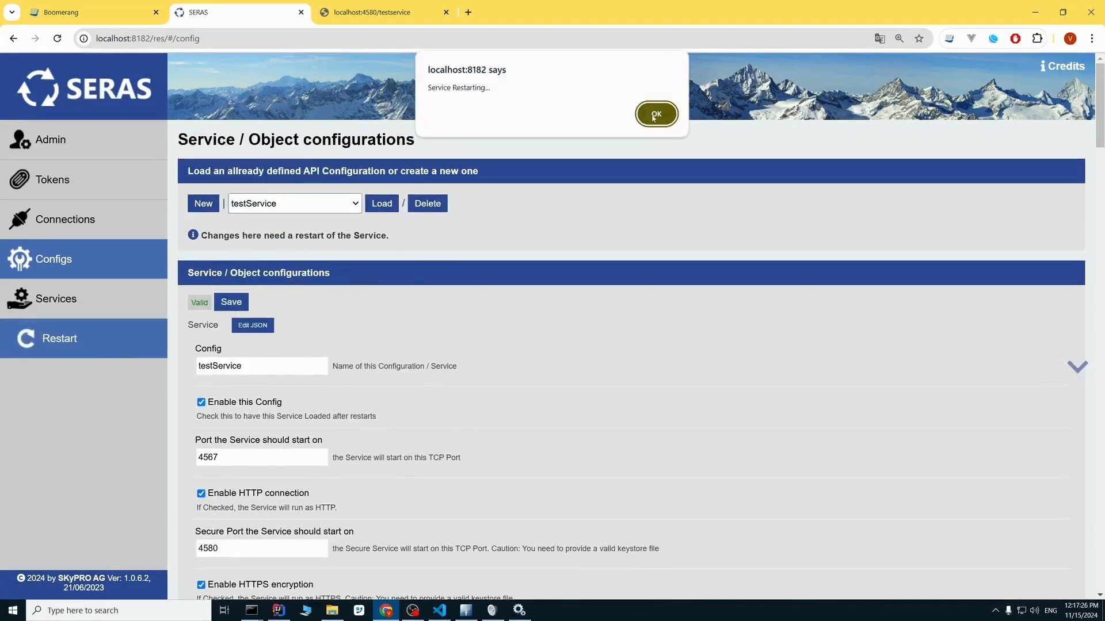
pyautogui.click(654, 115)
# Switch to Boomerang and remove the whole objectClass attribute block from the create request body.
pyautogui.click(113, 22)
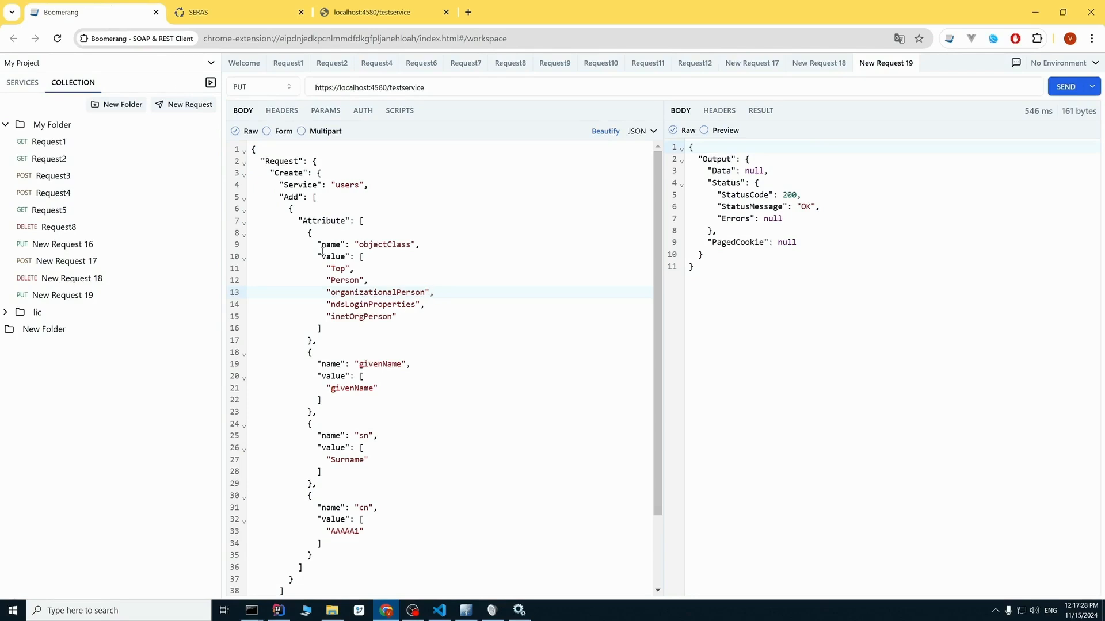
pyautogui.moveTo(309, 234); pyautogui.dragTo(343, 344)
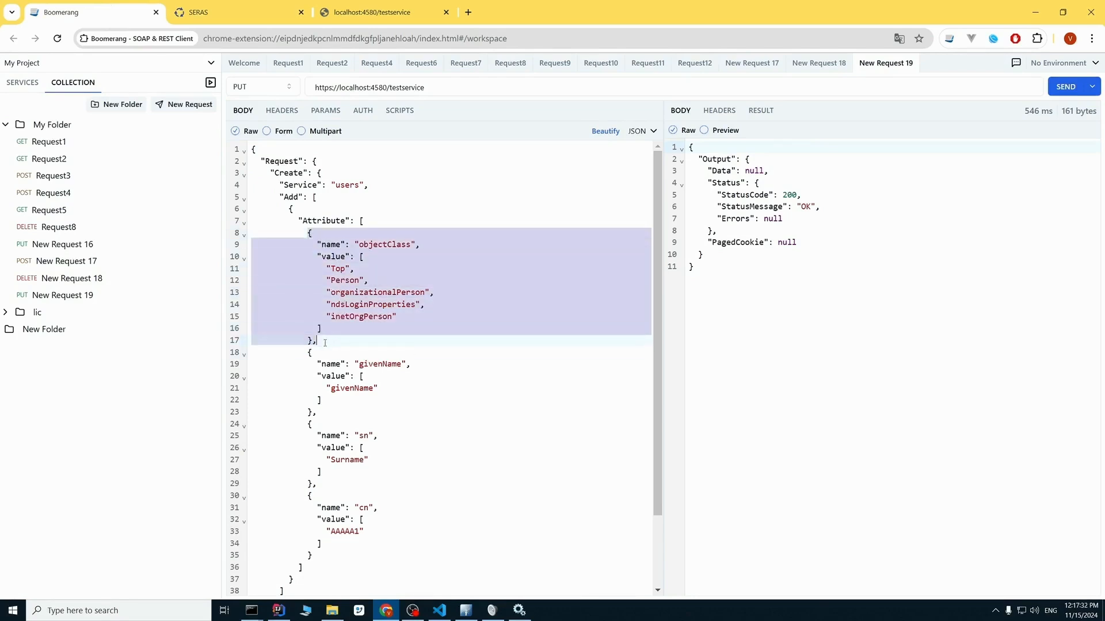
pyautogui.press('Delete')
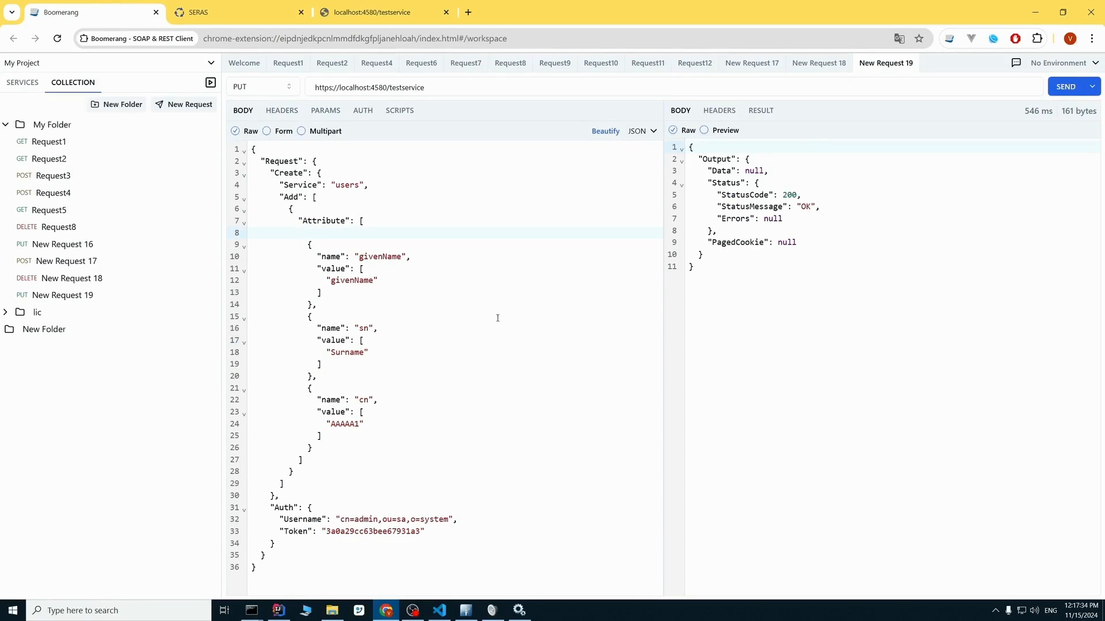
# Set the cn value in the create request body to AAAAA2 and send the request.
pyautogui.press('BackSpace')
pyautogui.write('2')
pyautogui.click(1066, 88)
# Switch to Apache Directory Studio, reload the ou=users entry and expand its [1...100] group to check for the new user.
pyautogui.click(466, 610)
pyautogui.rightClick(679, 308)
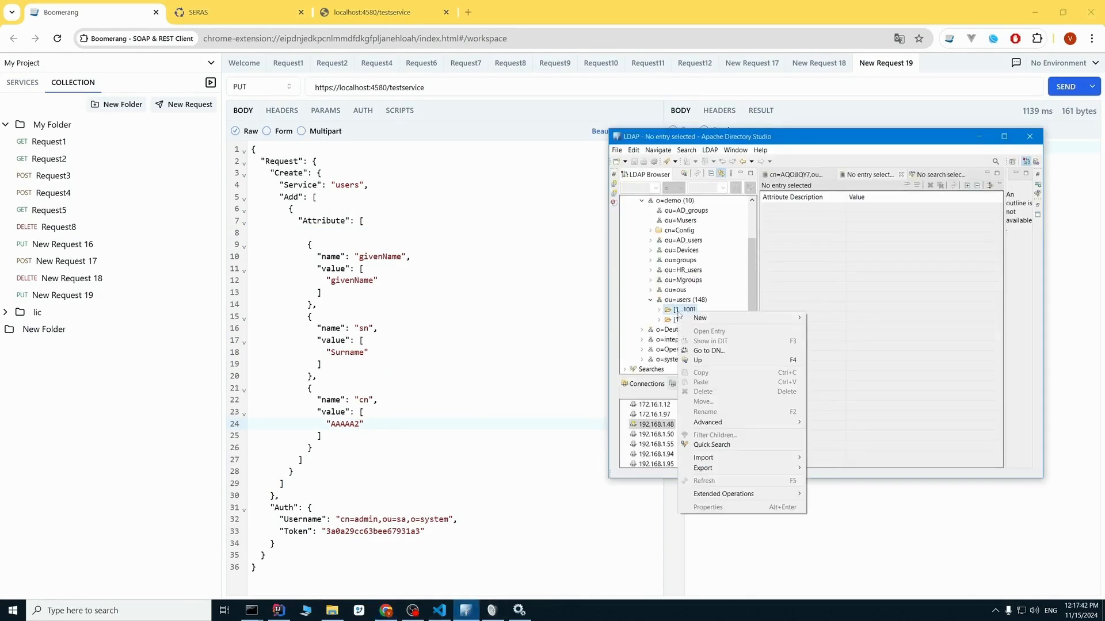
pyautogui.rightClick(683, 302)
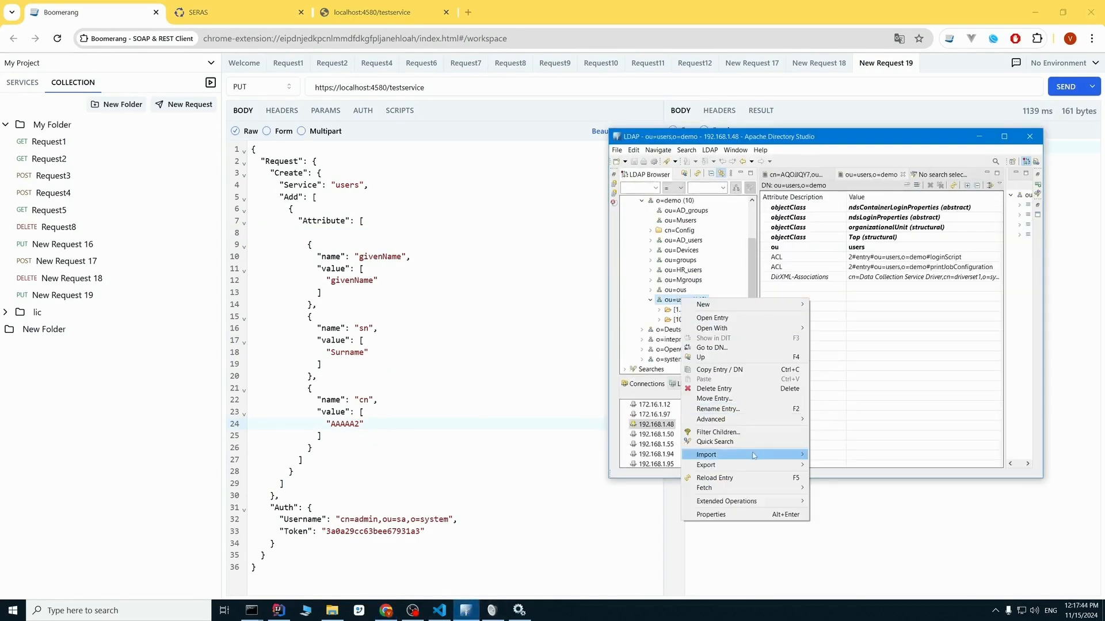
pyautogui.click(716, 478)
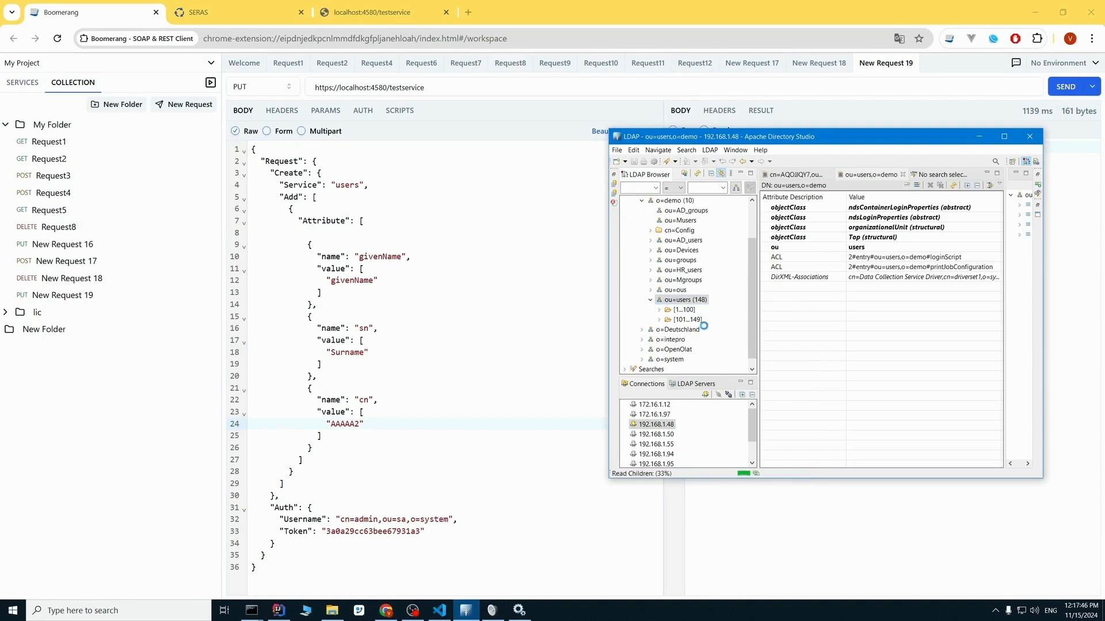
pyautogui.click(659, 310)
pyautogui.click(711, 223)
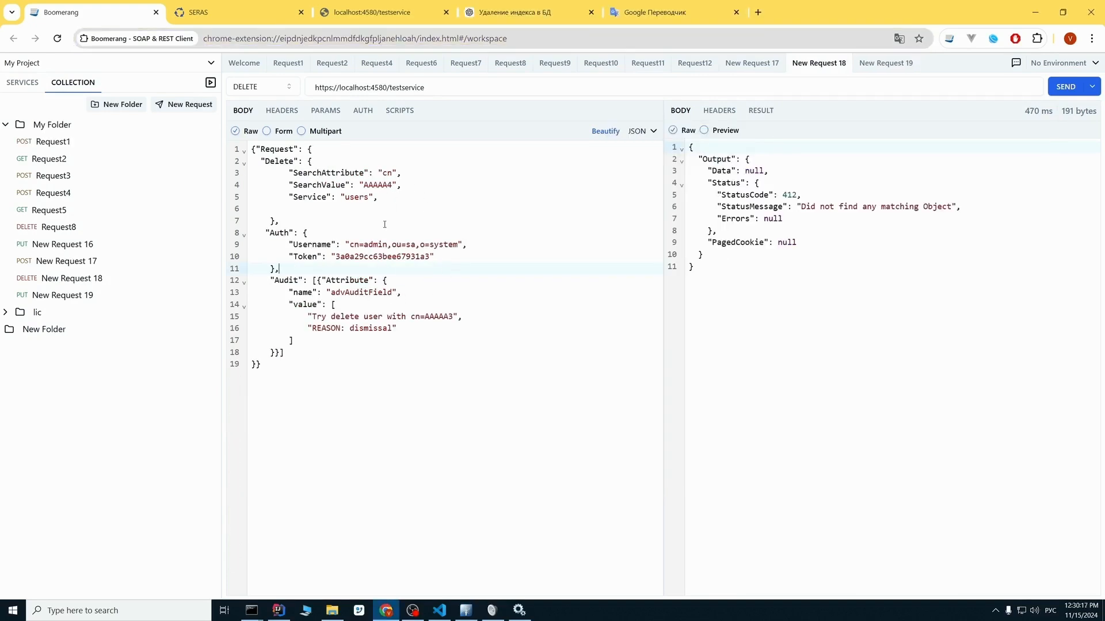
# Switch to SERAS and review testService's Elasticsearch audit settings, including the audit index name, AuditFields, cluster name, transport port and EsNodes.
pyautogui.click(298, 282)
pyautogui.click(242, 10)
pyautogui.scroll(-15, 384, 349)
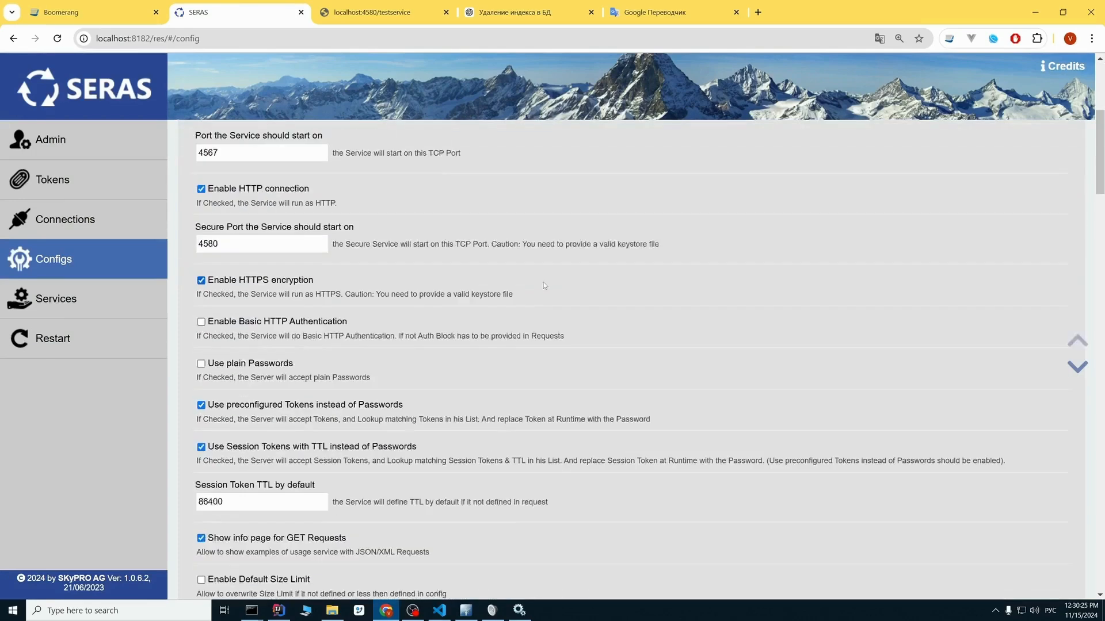
pyautogui.scroll(-4, 508, 278)
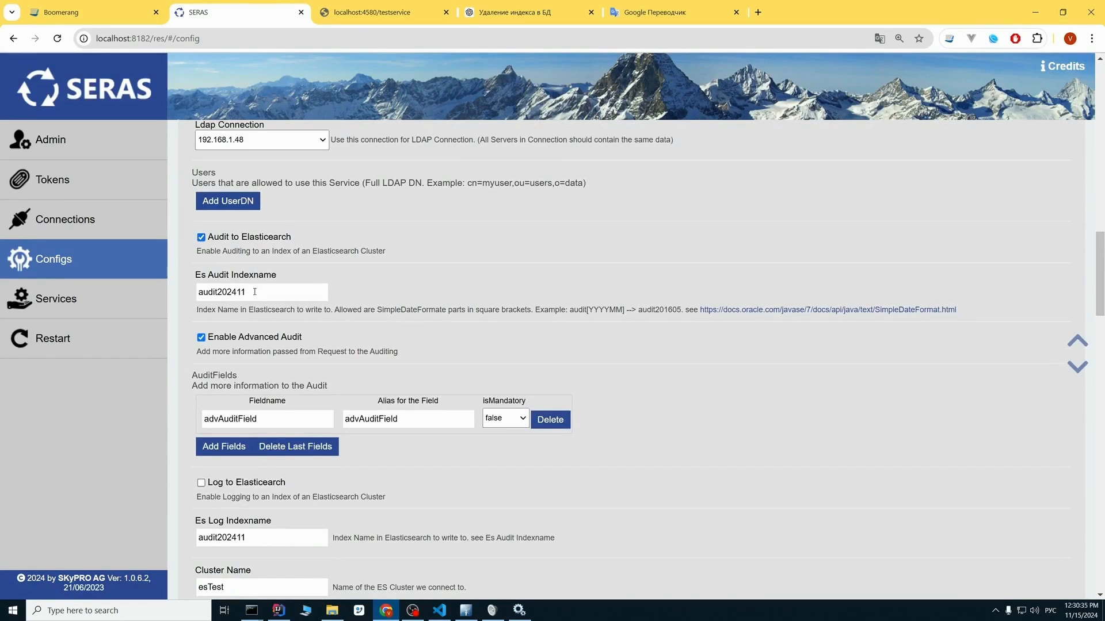
pyautogui.scroll(-1, 253, 293)
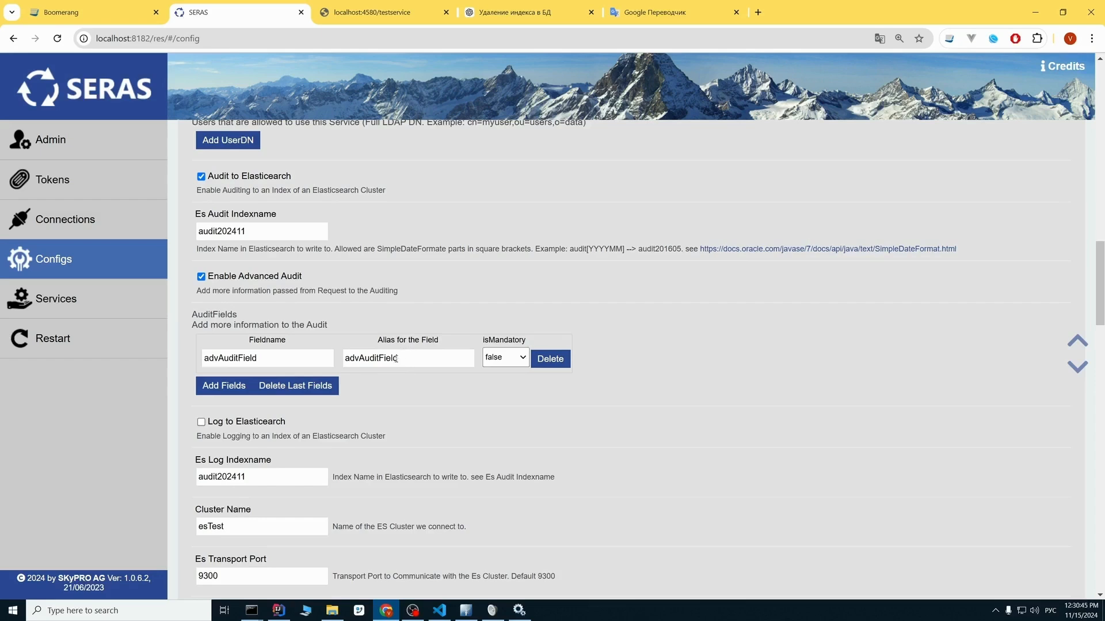
pyautogui.scroll(-2, 400, 315)
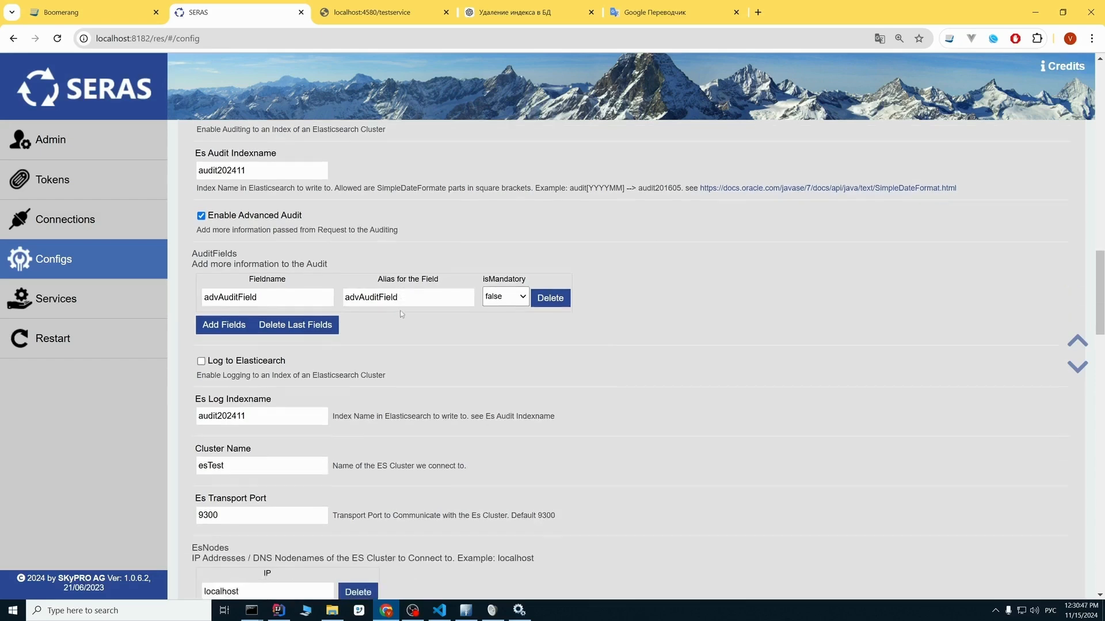
pyautogui.scroll(-1, 411, 298)
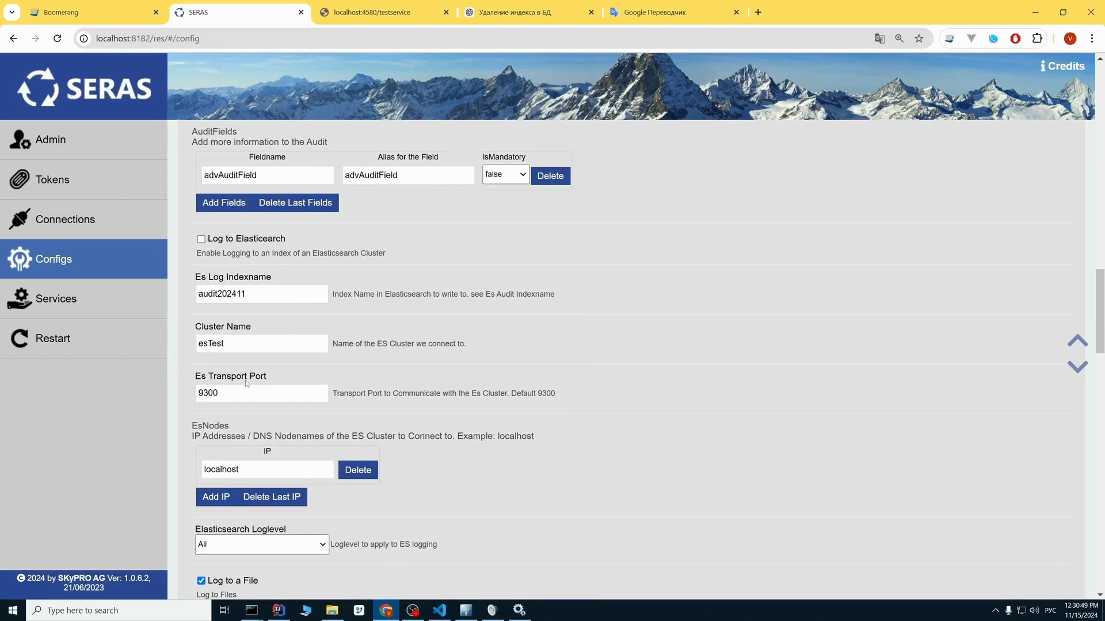
pyautogui.scroll(-1, 235, 361)
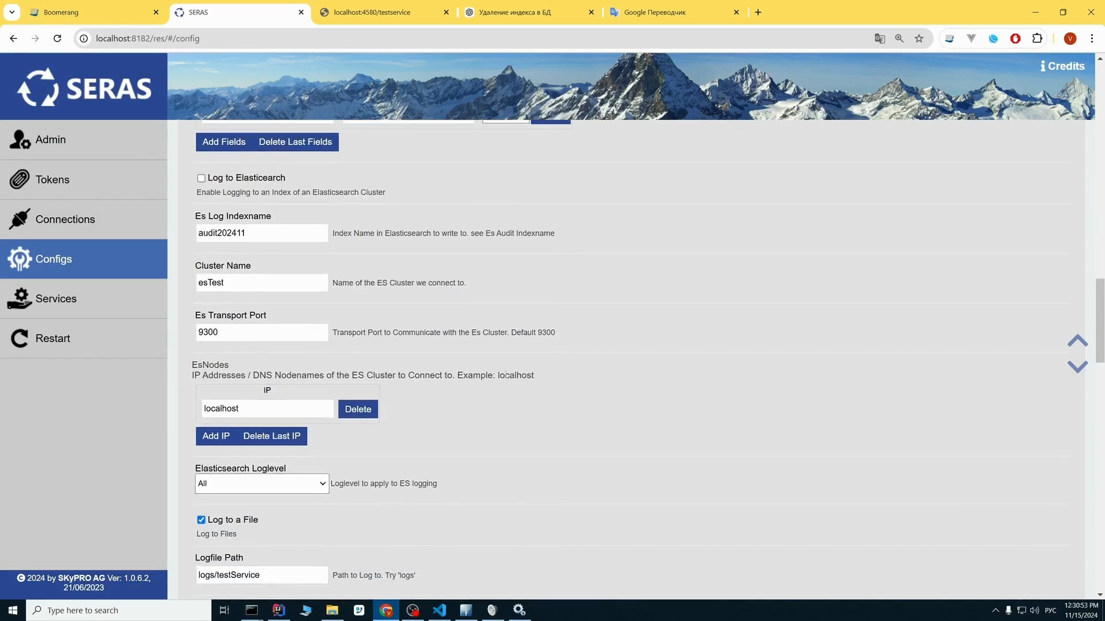
pyautogui.click(257, 410)
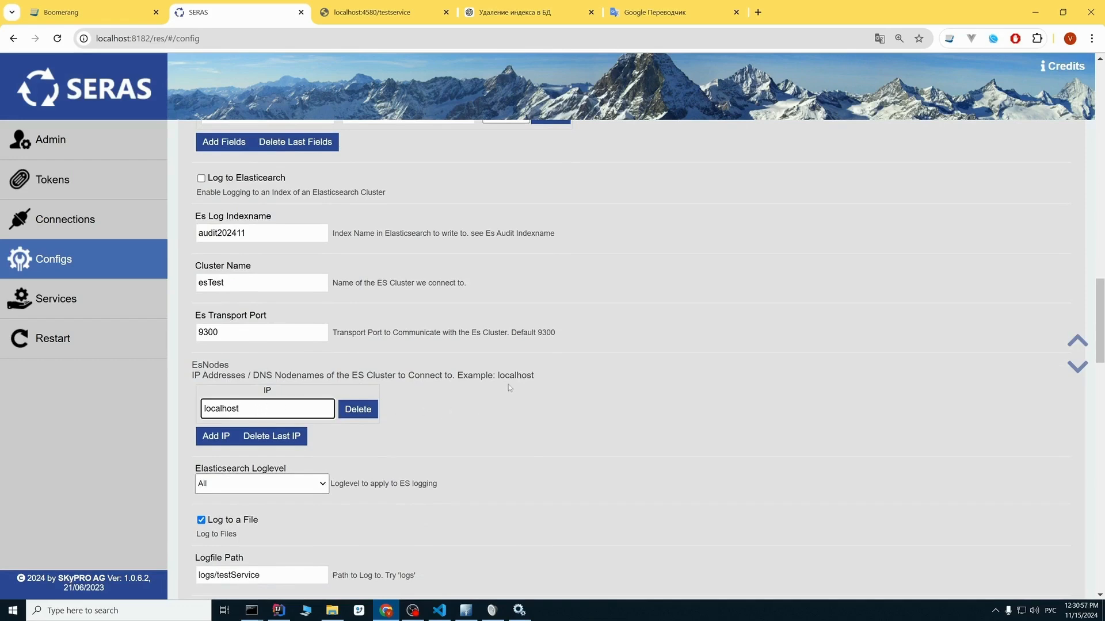
pyautogui.click(513, 367)
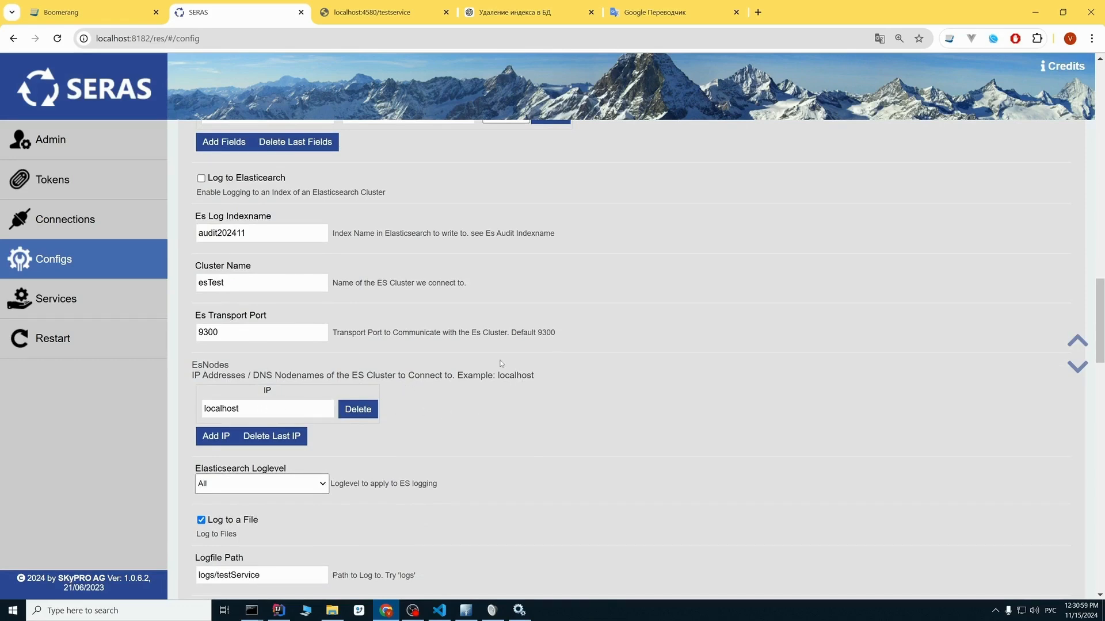
# Save the testService configuration with the audit settings and restart the service.
pyautogui.scroll(5, 501, 363)
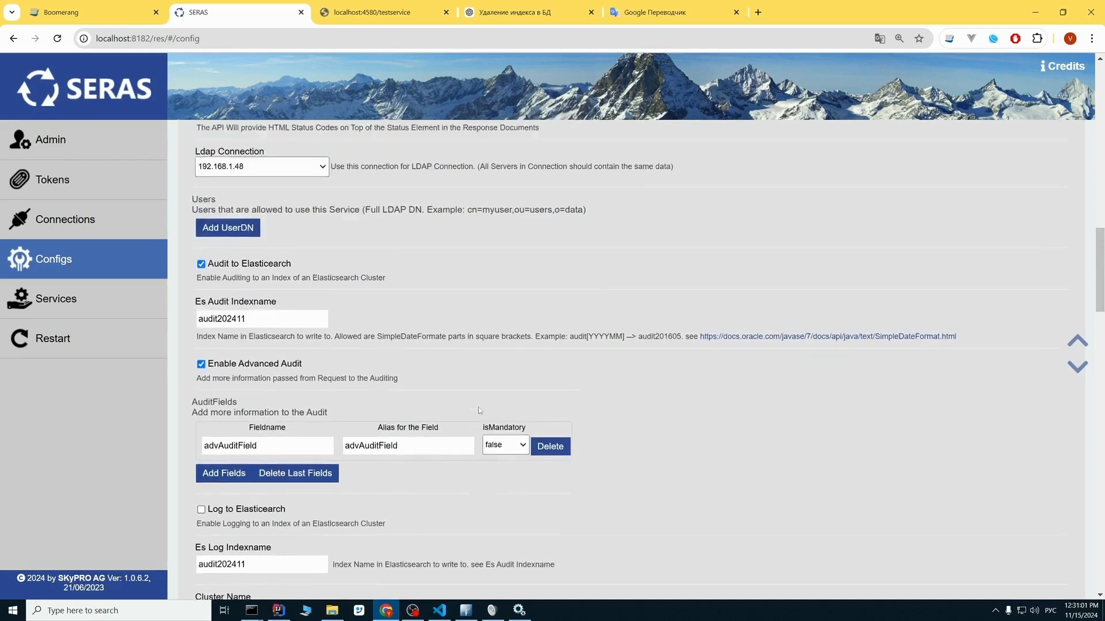
pyautogui.scroll(15, 479, 410)
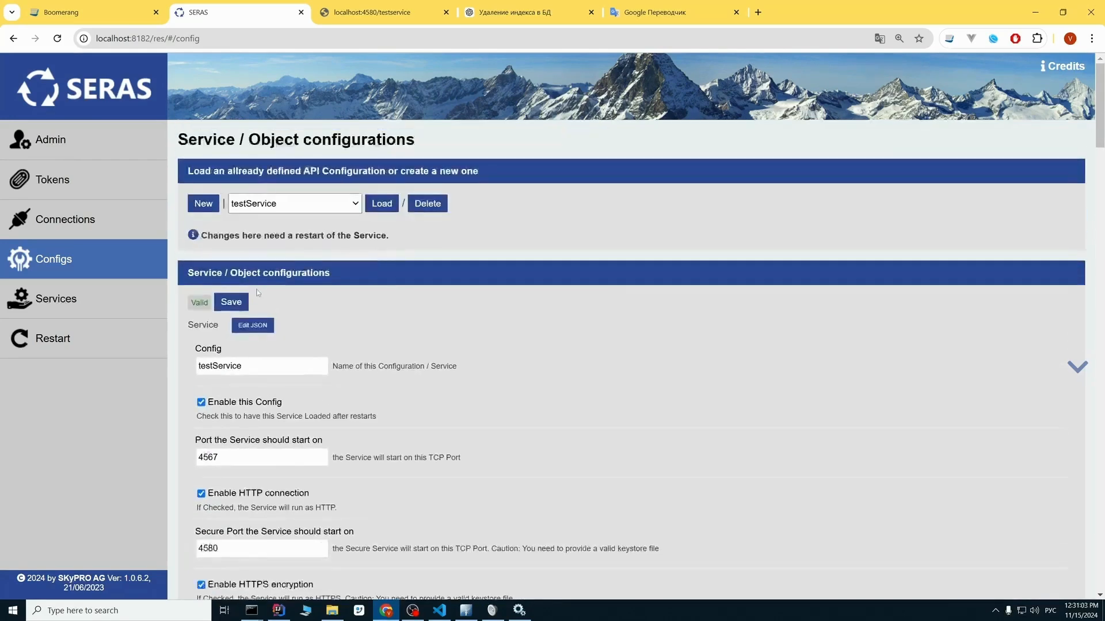
pyautogui.click(233, 301)
pyautogui.click(654, 114)
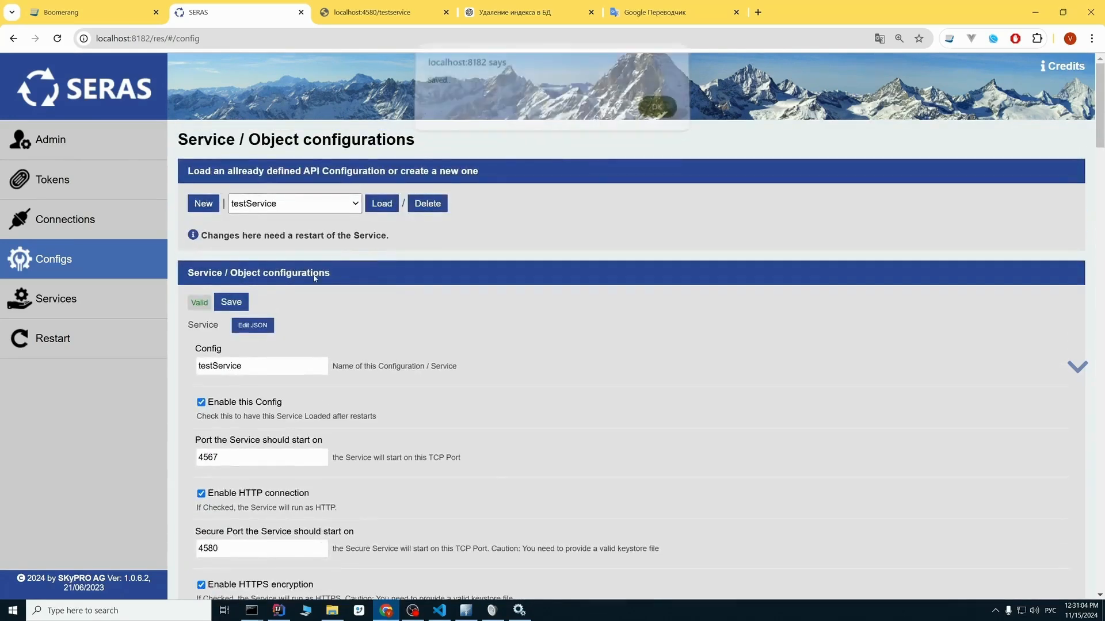
pyautogui.click(81, 343)
pyautogui.click(653, 114)
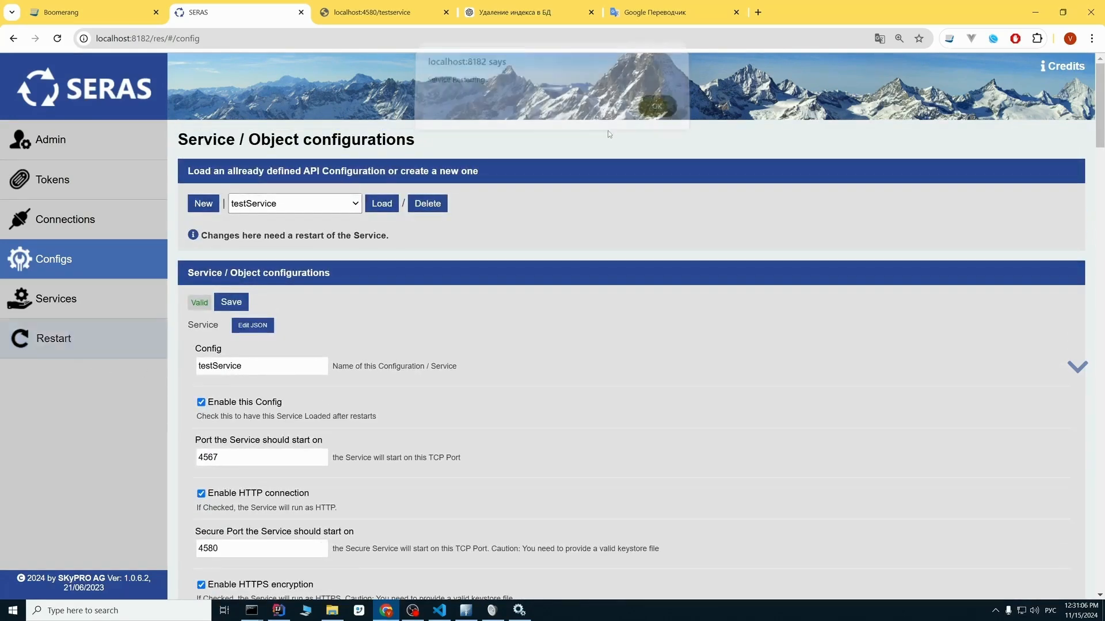
# Return to Boomerang, send the delete request for cn AAAAA4 with its advAuditField audit block, and check the status message.
pyautogui.click(120, 6)
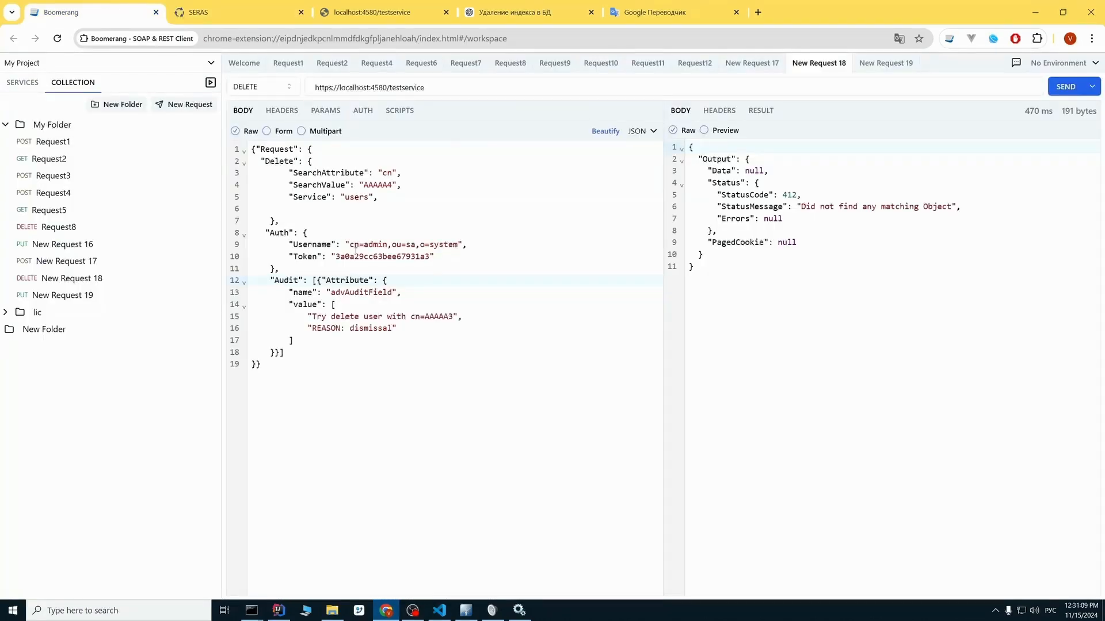
pyautogui.doubleClick(384, 174)
pyautogui.moveTo(400, 331); pyautogui.dragTo(373, 329)
pyautogui.click(404, 329)
pyautogui.click(1064, 87)
pyautogui.moveTo(952, 207); pyautogui.dragTo(804, 202)
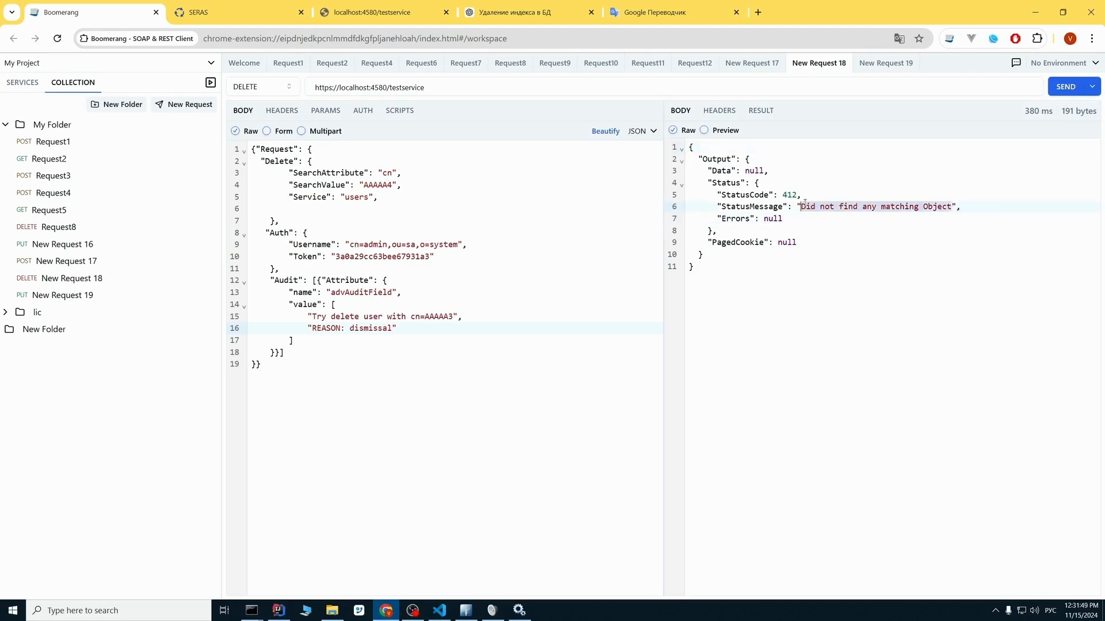
# Set the delete request's SearchValue to AAAAA3, send the request, and check the returned status code and message.
pyautogui.click(417, 186)
pyautogui.click(450, 317)
pyautogui.hotkey('shift', 'Left')
pyautogui.hotkey('shift', 'Left')
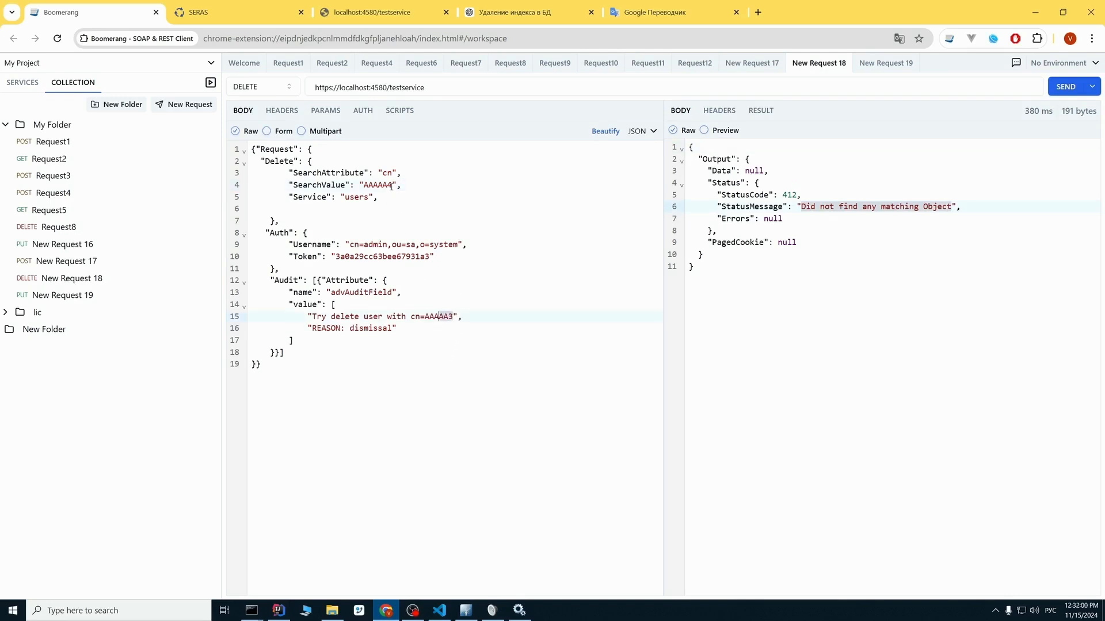
pyautogui.click(389, 184)
pyautogui.press('Delete')
pyautogui.write('3')
pyautogui.click(1063, 88)
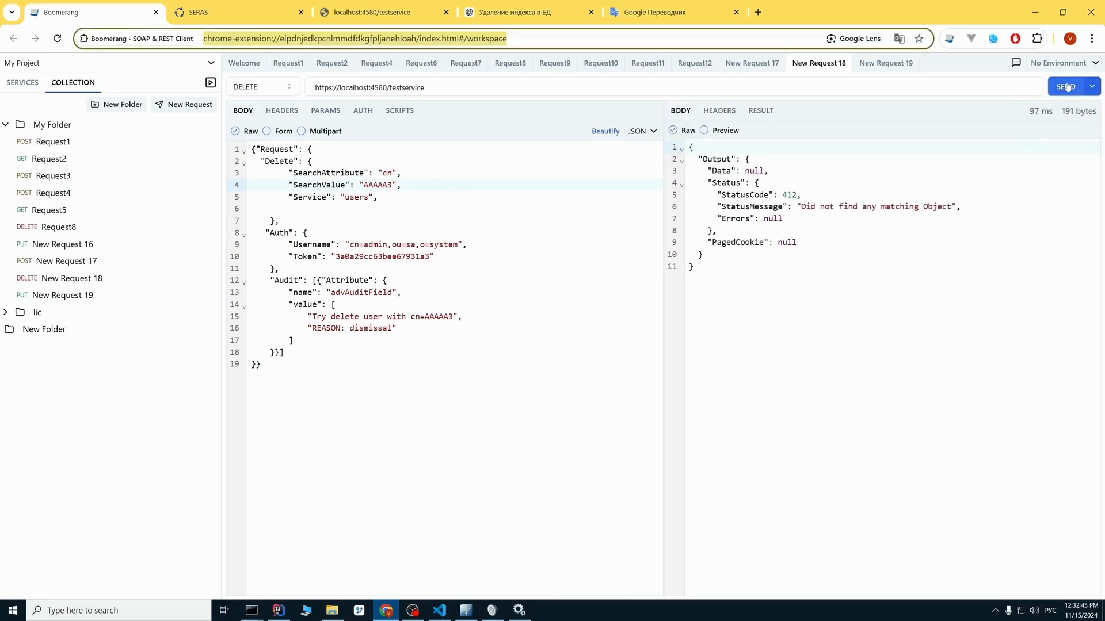
pyautogui.click(1065, 88)
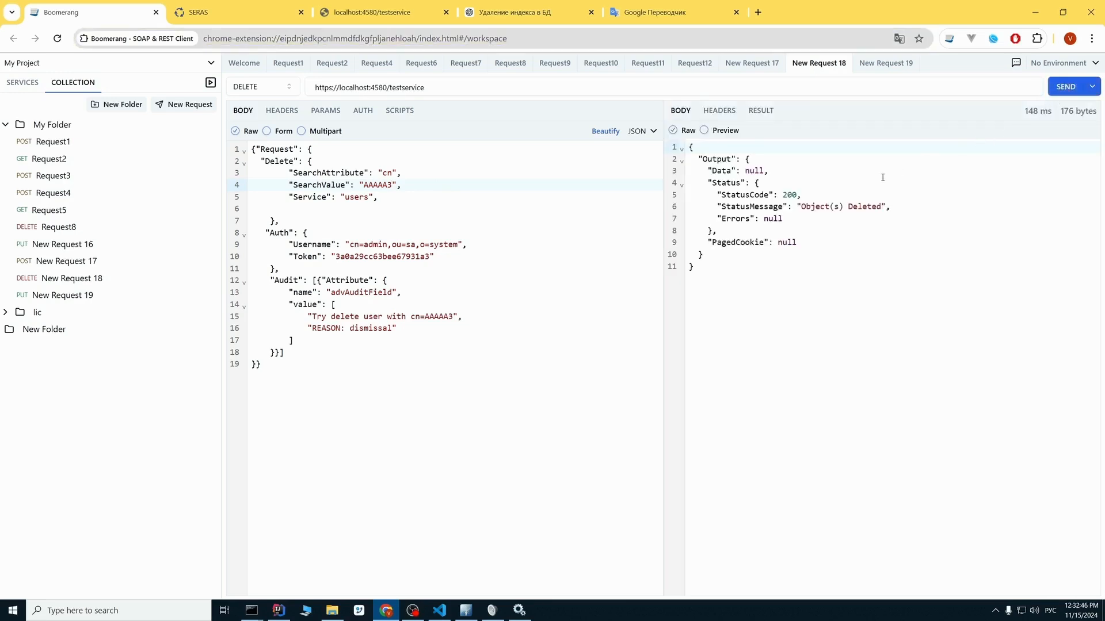
pyautogui.doubleClick(787, 195)
pyautogui.moveTo(811, 207); pyautogui.dragTo(852, 207)
# Run Request1's match_all search on the audit202411 index and examine the first entry's result code, operation, advAuditField and request.
pyautogui.click(288, 63)
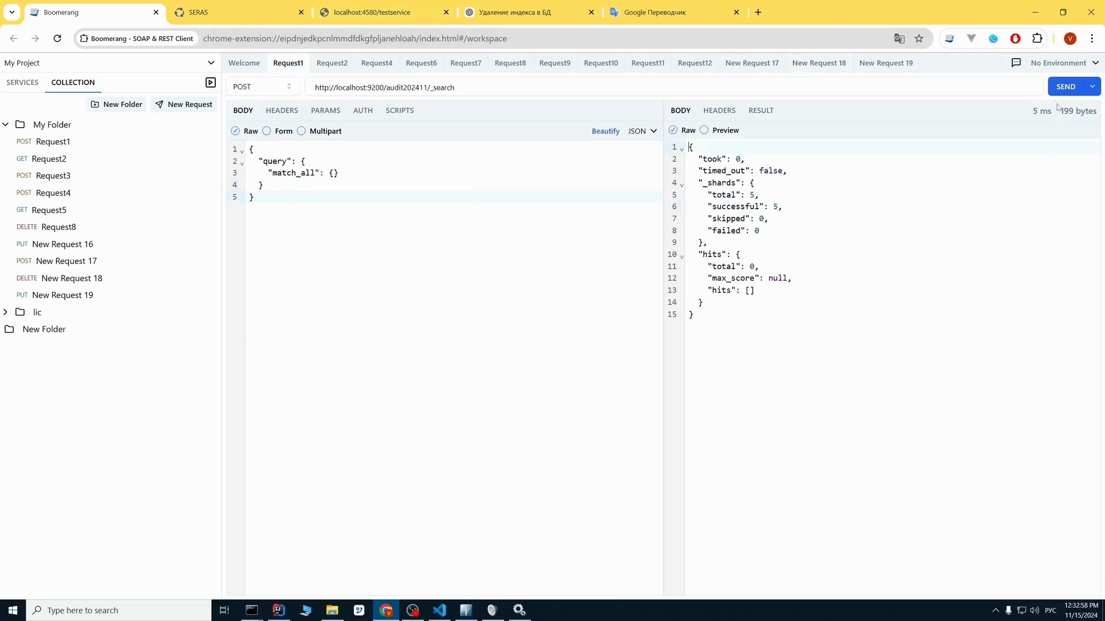
pyautogui.click(1065, 86)
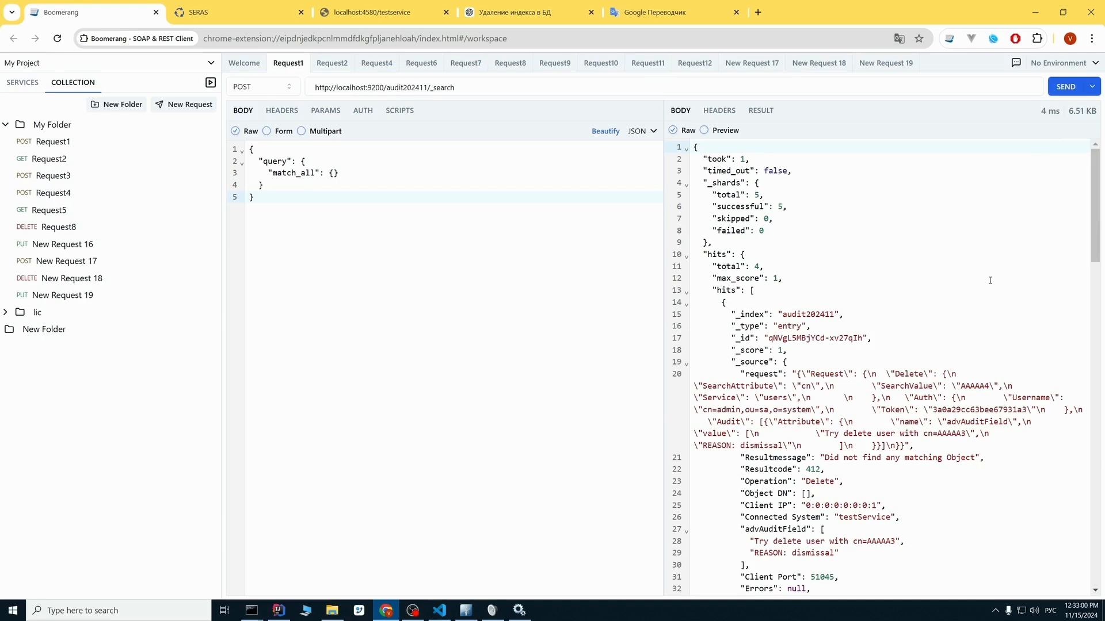
pyautogui.scroll(-2, 989, 280)
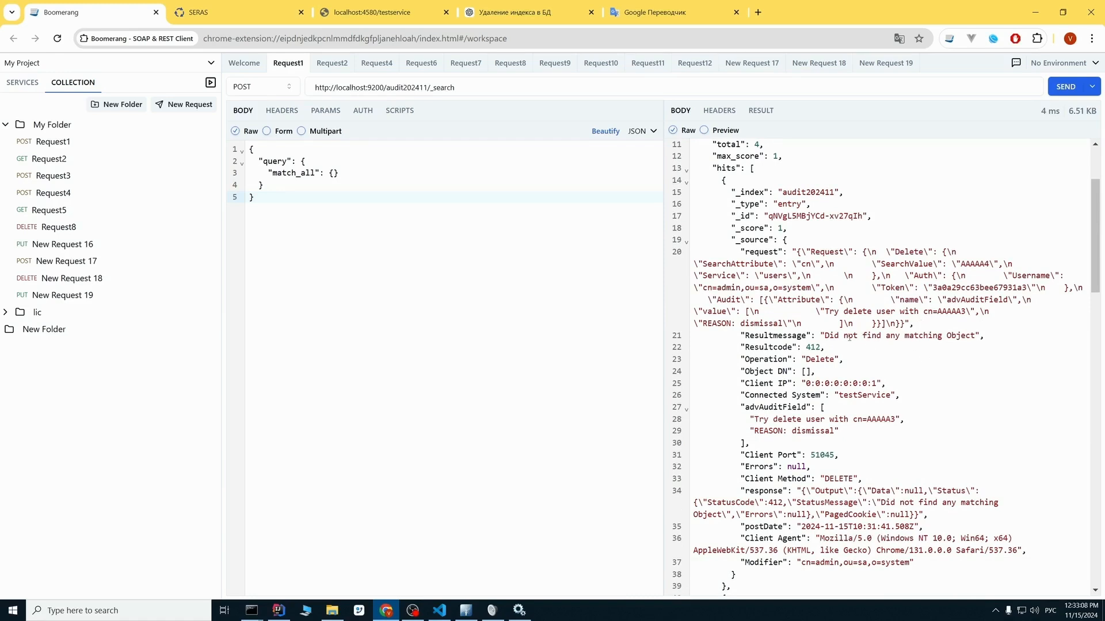
pyautogui.moveTo(806, 349); pyautogui.dragTo(821, 348)
pyautogui.click(836, 359)
pyautogui.moveTo(740, 407); pyautogui.dragTo(837, 419)
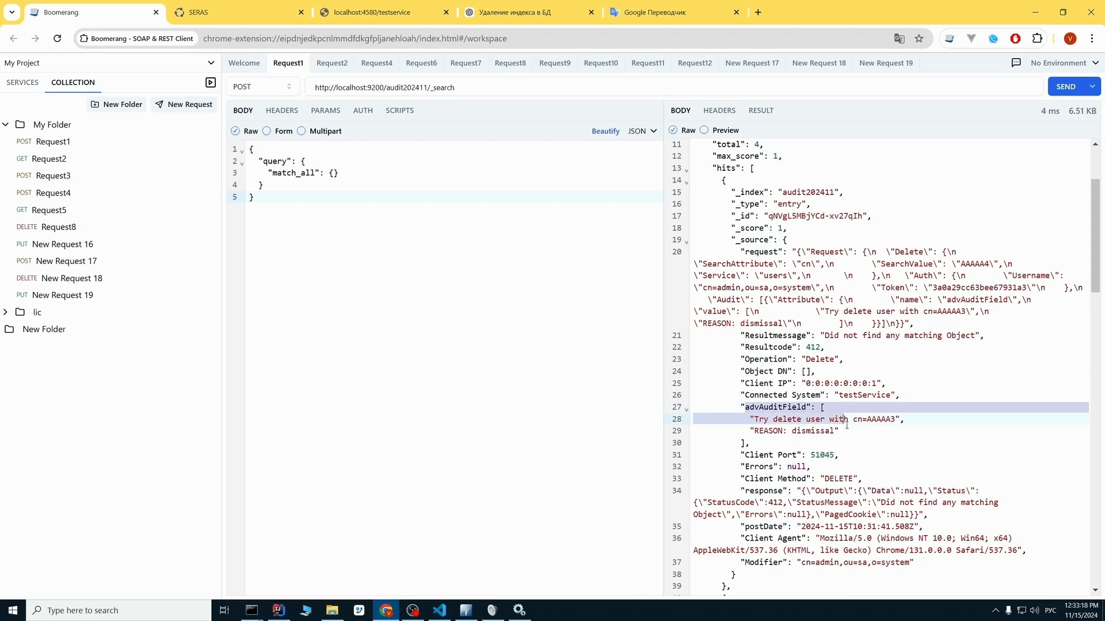
pyautogui.click(861, 431)
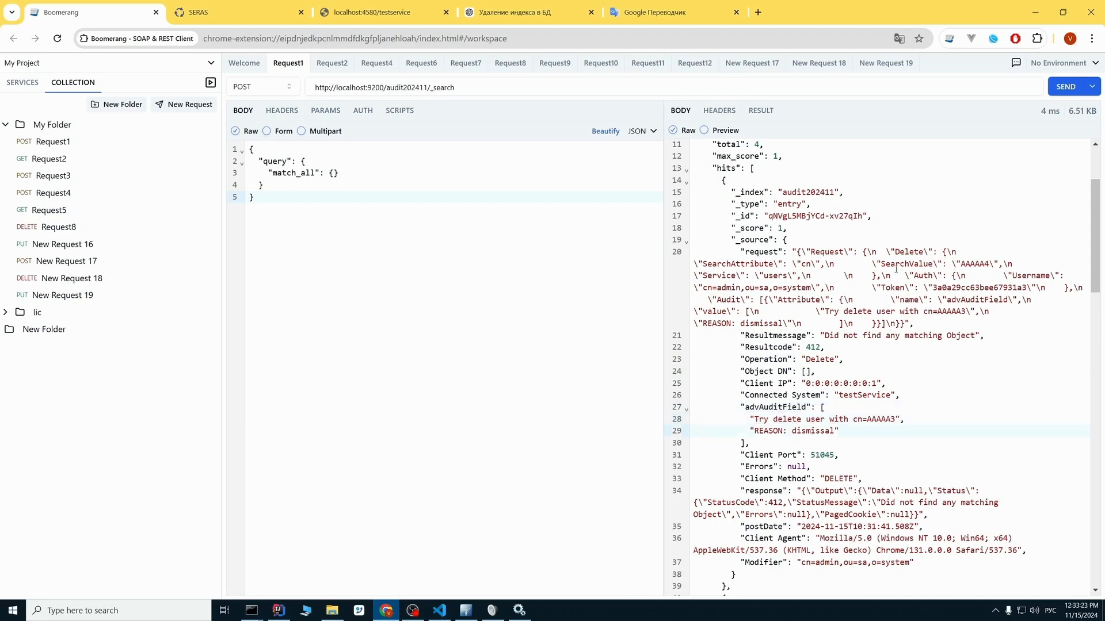
pyautogui.moveTo(742, 253); pyautogui.dragTo(782, 253)
# Examine the remaining audit entries in the search response, including the record of the Create request for AAAAA3.
pyautogui.scroll(-4, 965, 329)
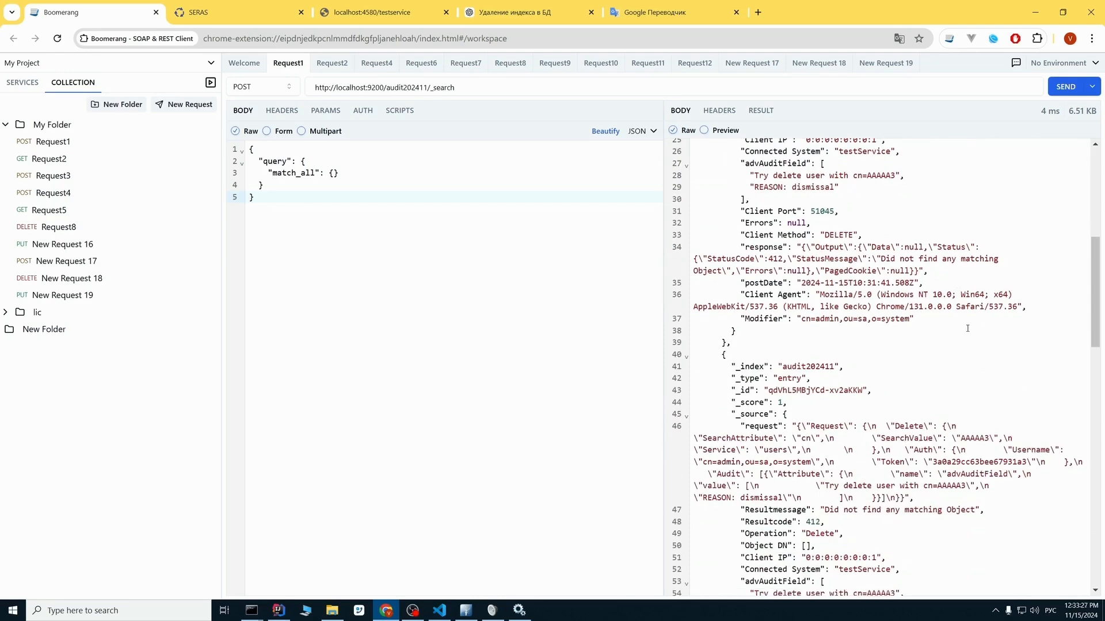
pyautogui.scroll(-3, 966, 330)
pyautogui.scroll(-4, 953, 292)
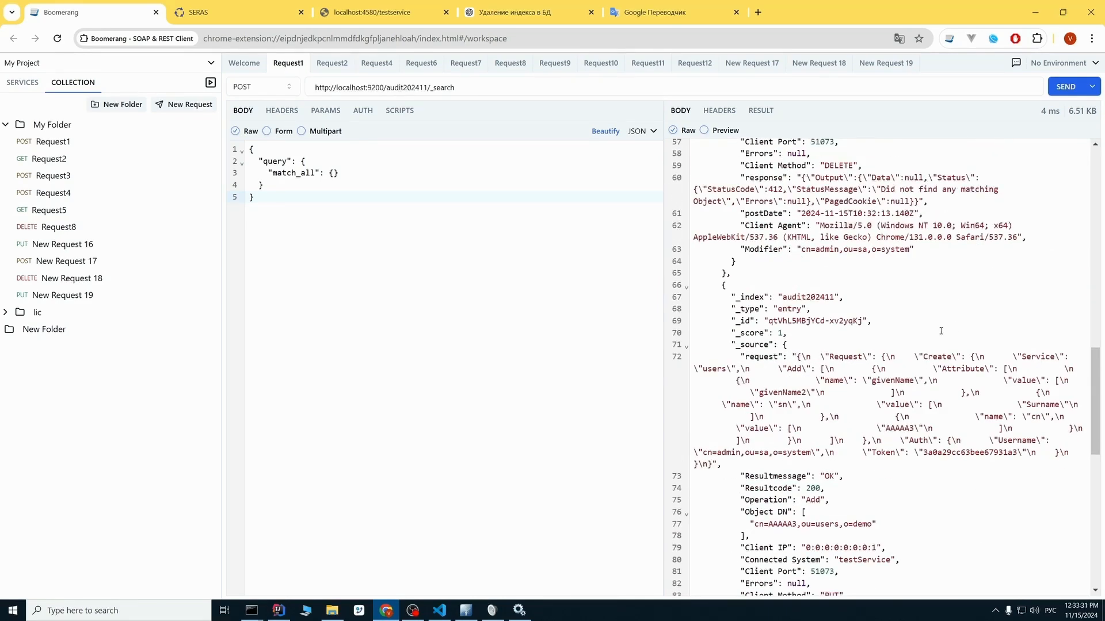
pyautogui.scroll(-3, 912, 328)
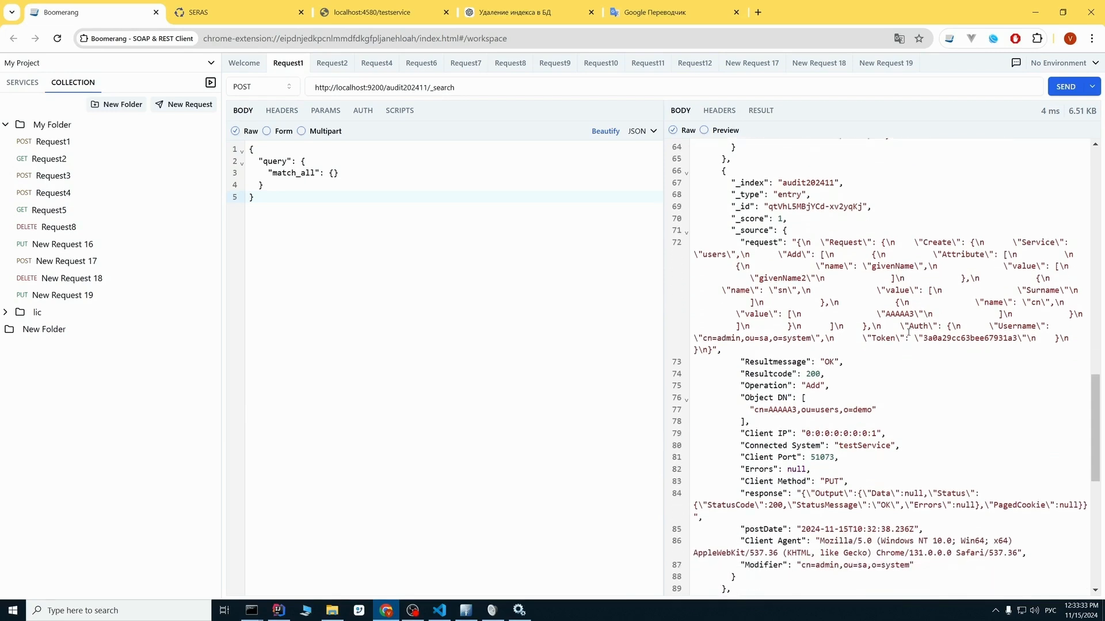
pyautogui.scroll(-2, 910, 336)
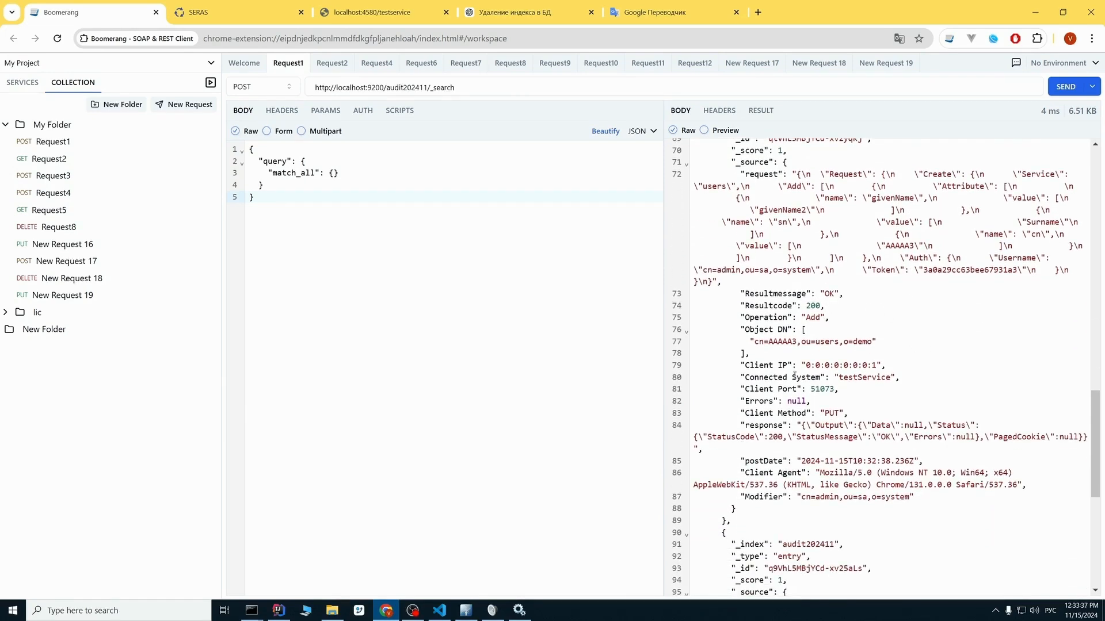
pyautogui.scroll(-2, 879, 393)
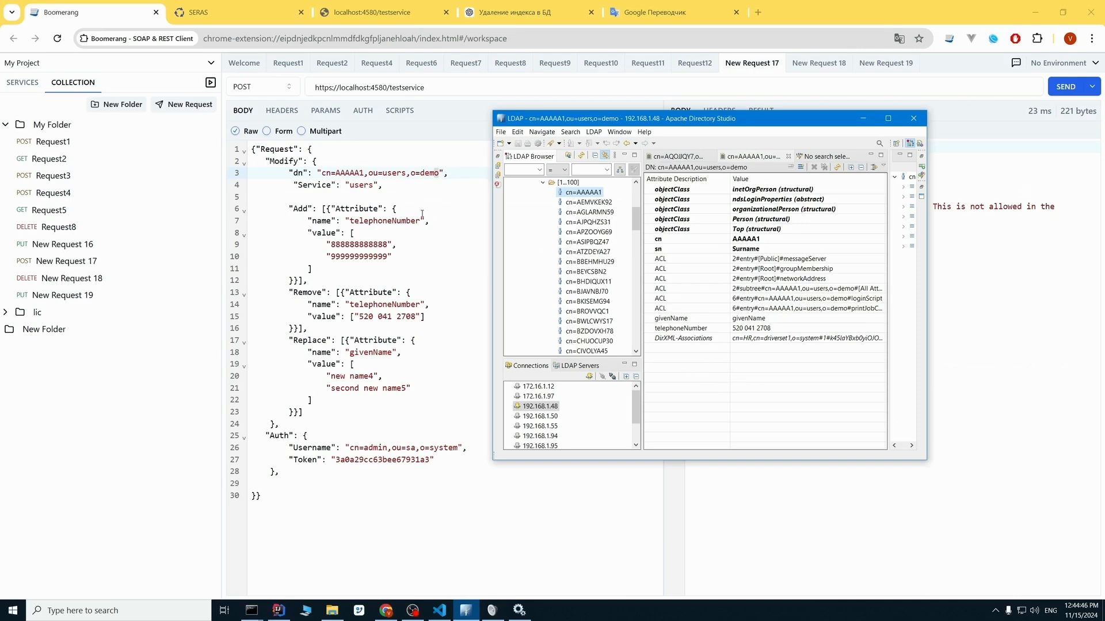
# Check the telephoneNumber attribute of cn=AAAAA1 in Apache Directory Studio, and send the modify request for that user from Boomerang.
pyautogui.click(366, 223)
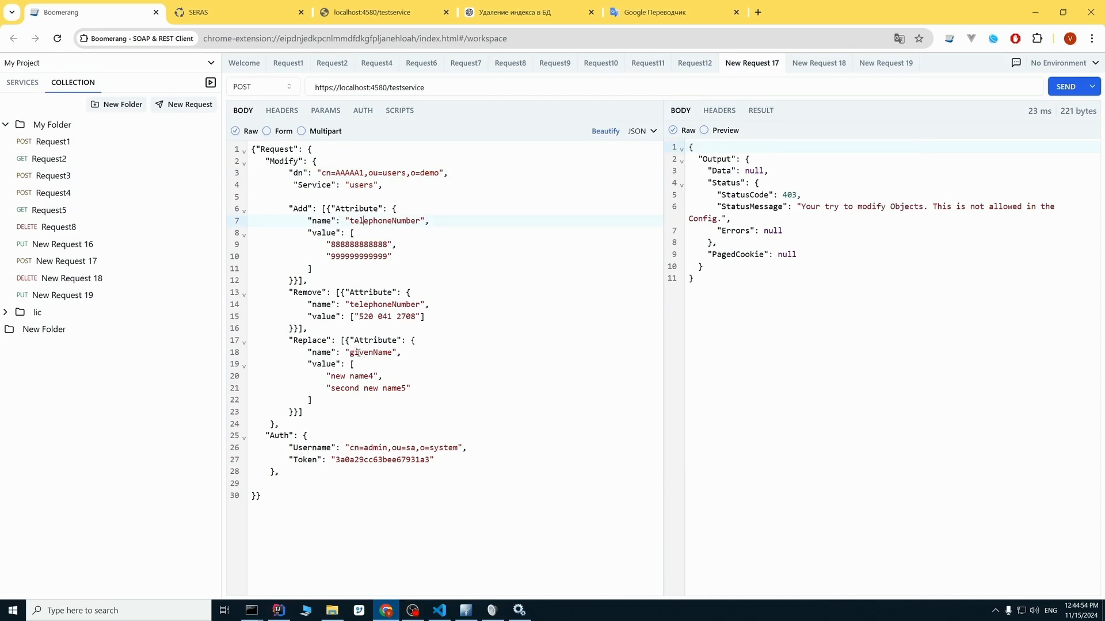
pyautogui.click(466, 610)
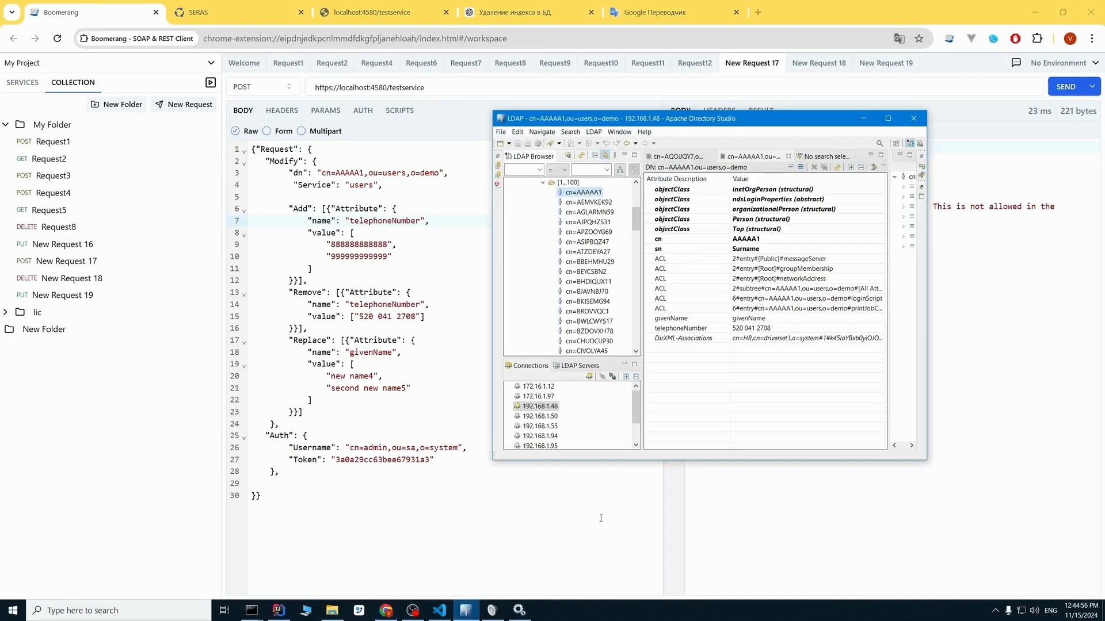
pyautogui.moveTo(707, 125); pyautogui.dragTo(806, 117)
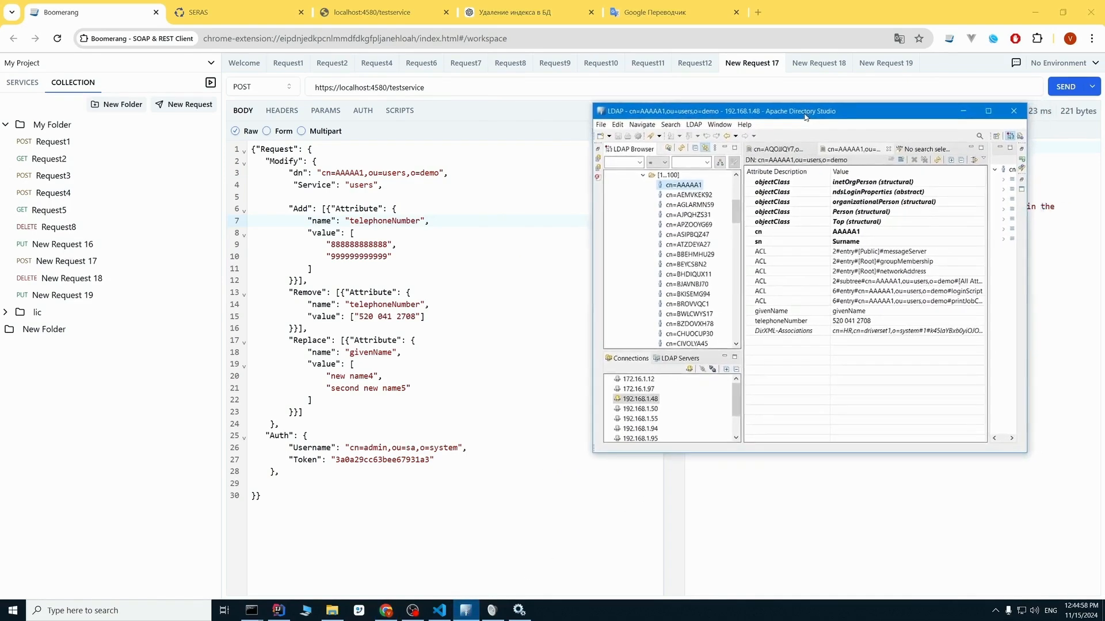
pyautogui.click(864, 321)
pyautogui.click(870, 324)
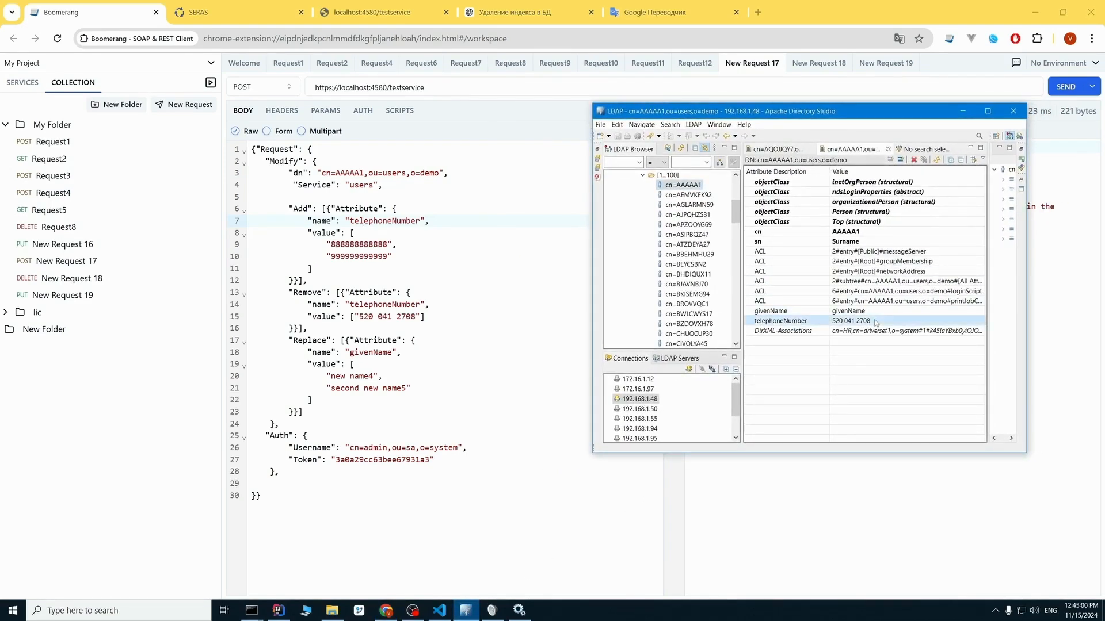
pyautogui.click(1064, 89)
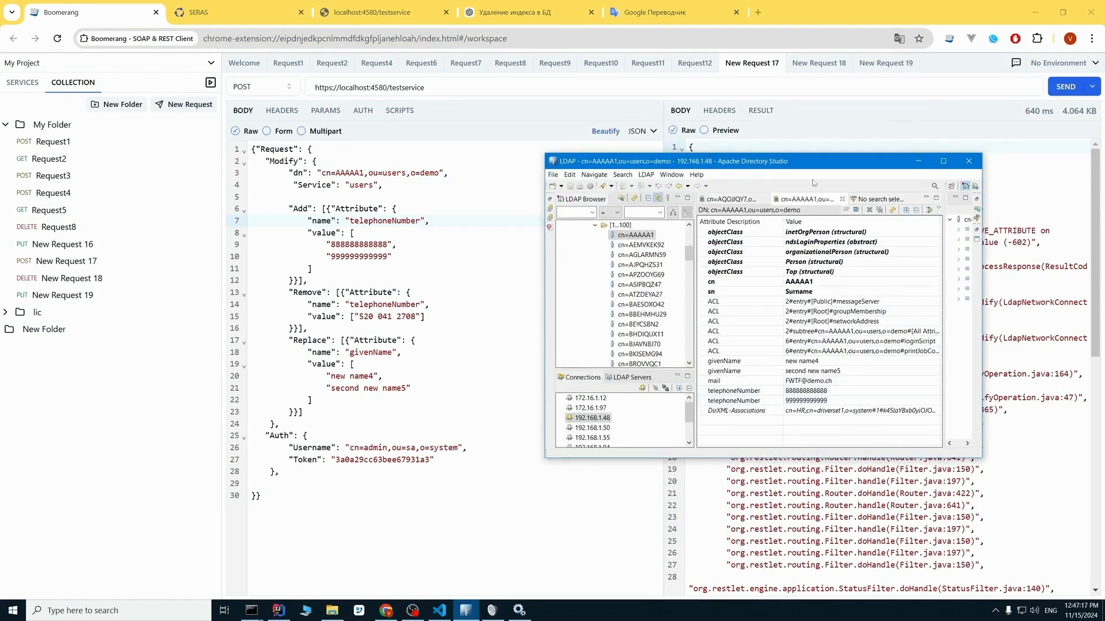
# Examine the value named in the modify response's REMOVE_ATTRIBUTE error, then send the modify request for cn=AAAAA1 again.
pyautogui.moveTo(825, 164); pyautogui.dragTo(816, 242)
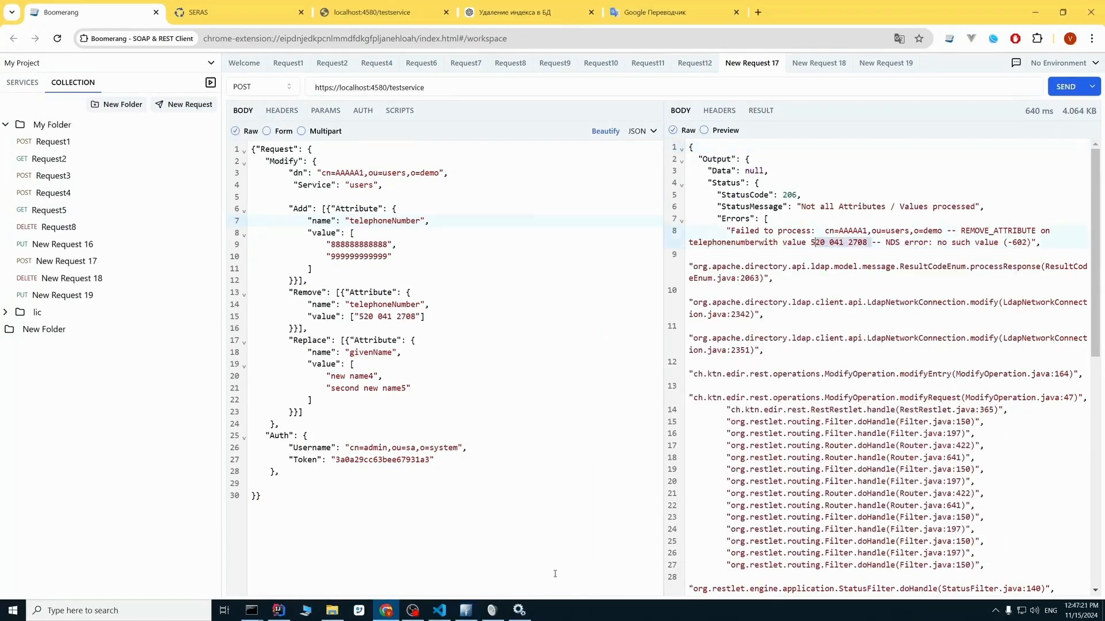
pyautogui.click(466, 609)
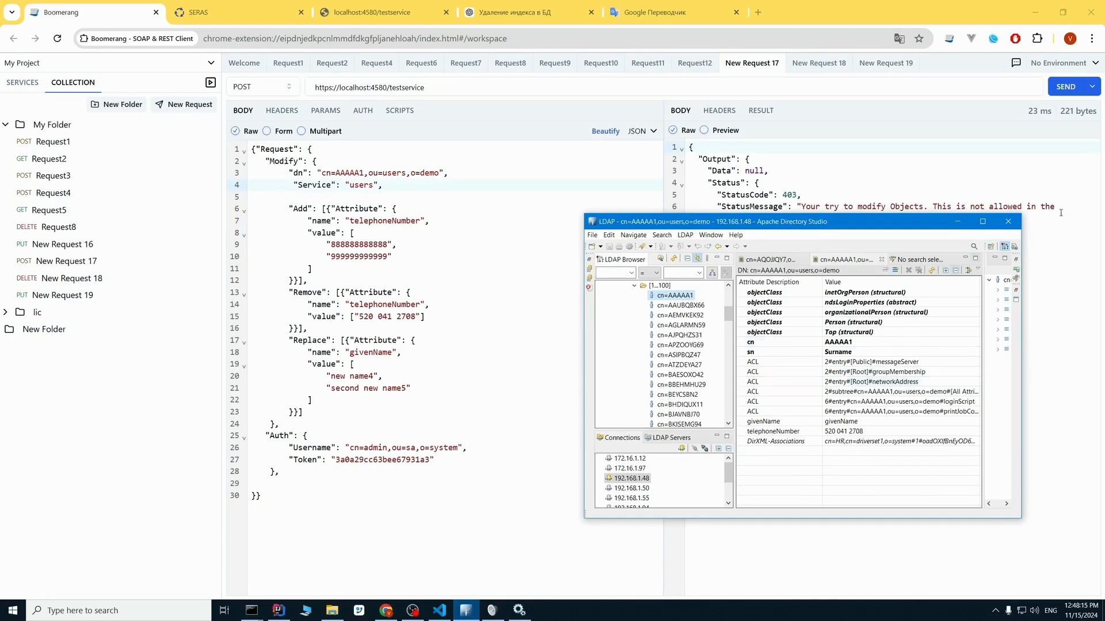
pyautogui.click(1062, 88)
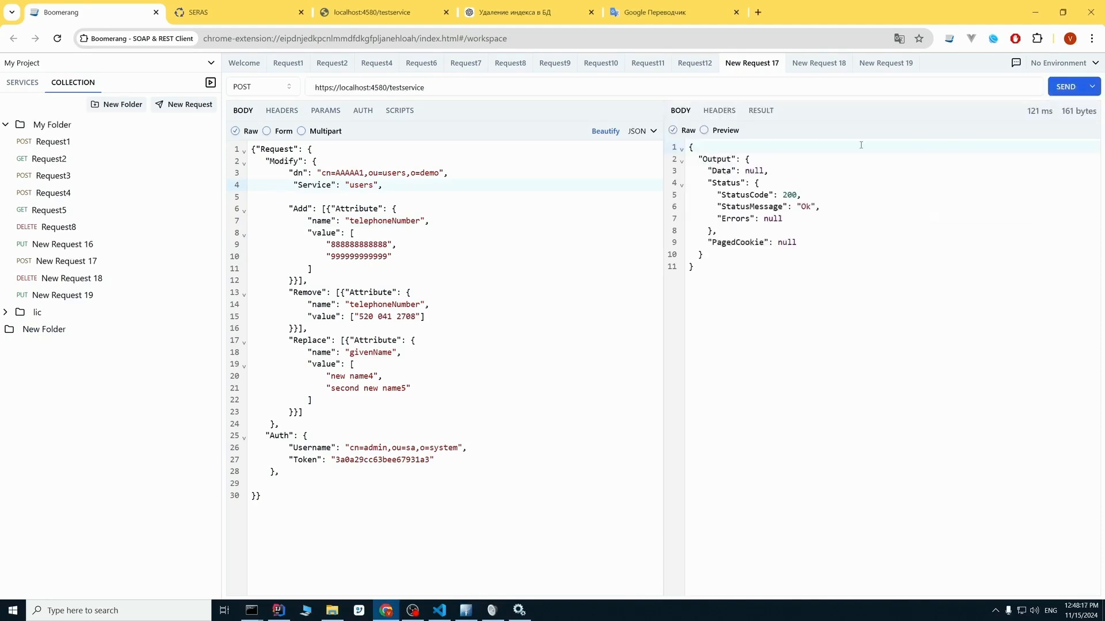
# Reload cn=AAAAA1 in Apache Directory Studio and compare its attributes with the telephoneNumber values in the request's Add and Remove sections.
pyautogui.click(465, 610)
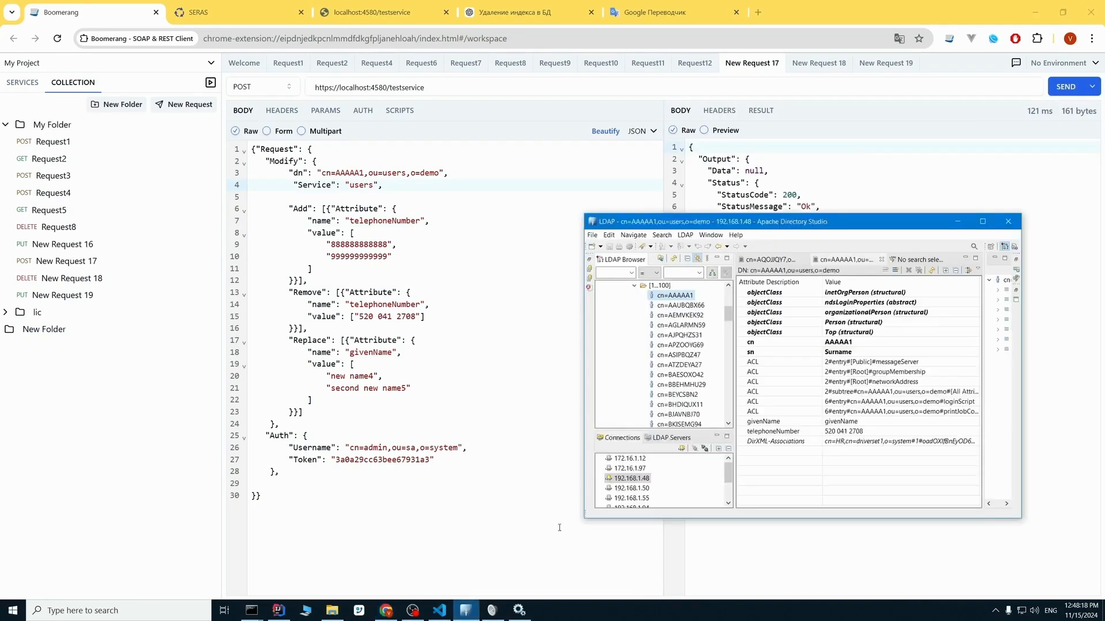
pyautogui.rightClick(686, 298)
pyautogui.click(742, 476)
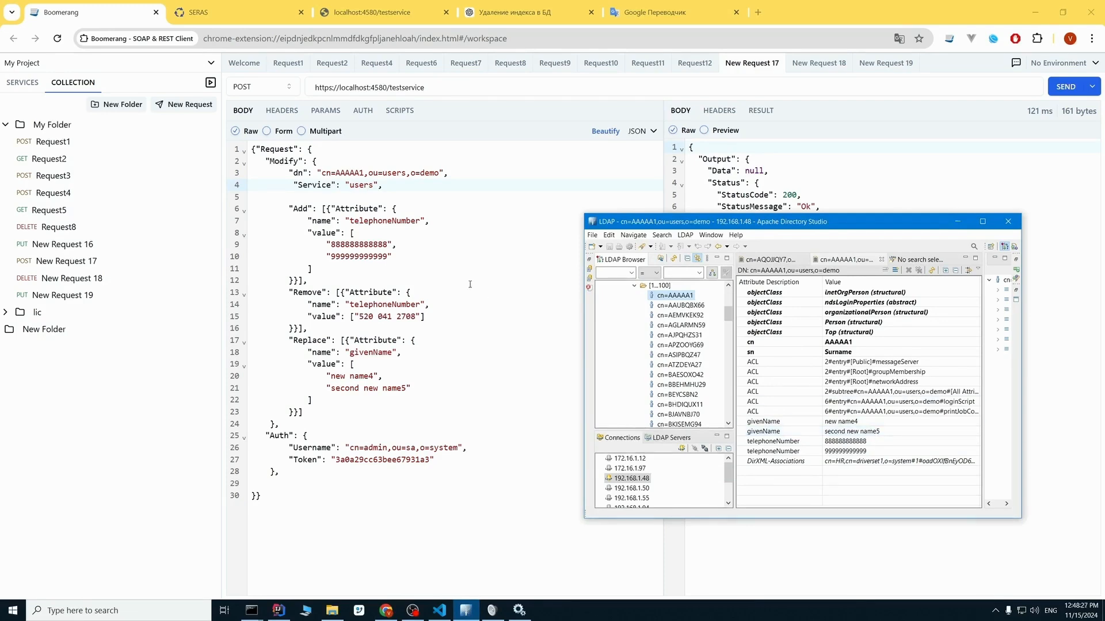
pyautogui.doubleClick(377, 221)
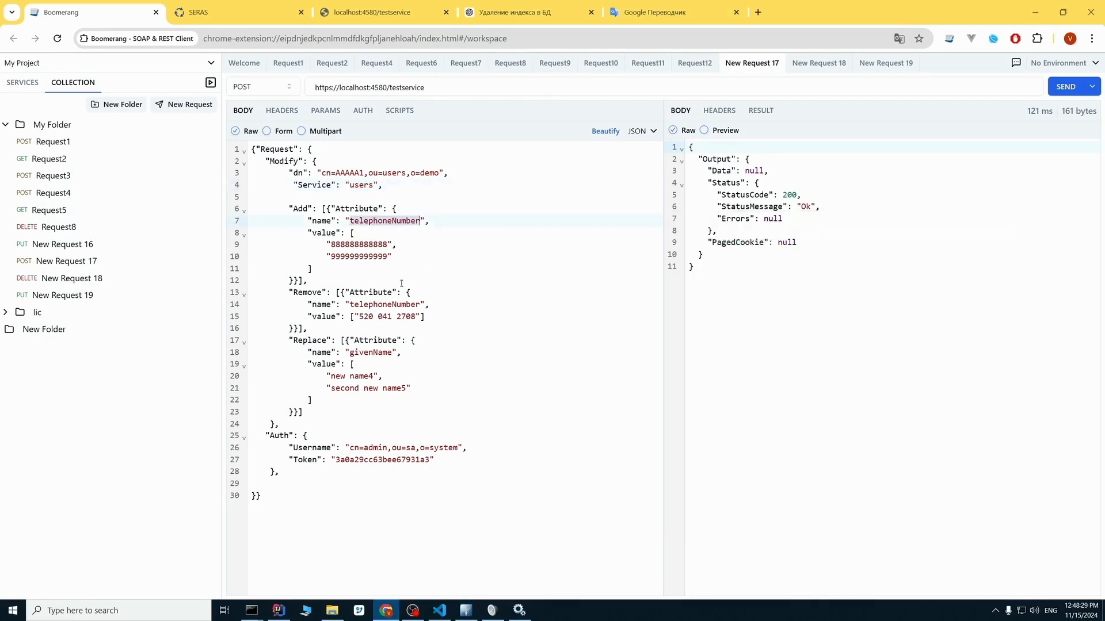
pyautogui.doubleClick(388, 316)
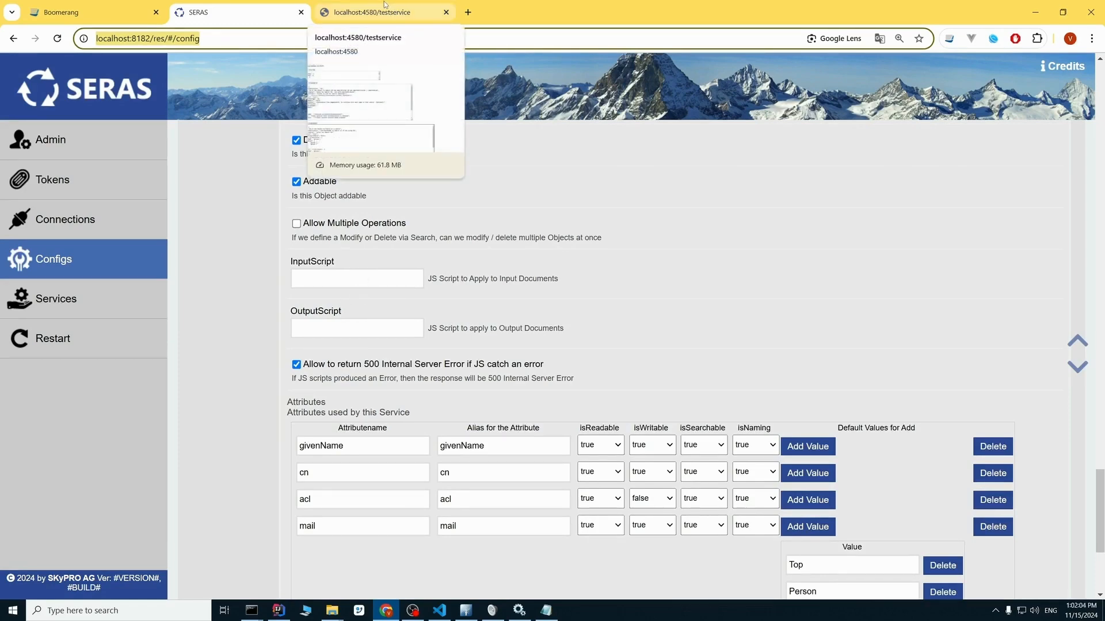
# Examine the JSON request and response templates on the testservice page, enlarging the JSON Search response box.
pyautogui.click(366, 12)
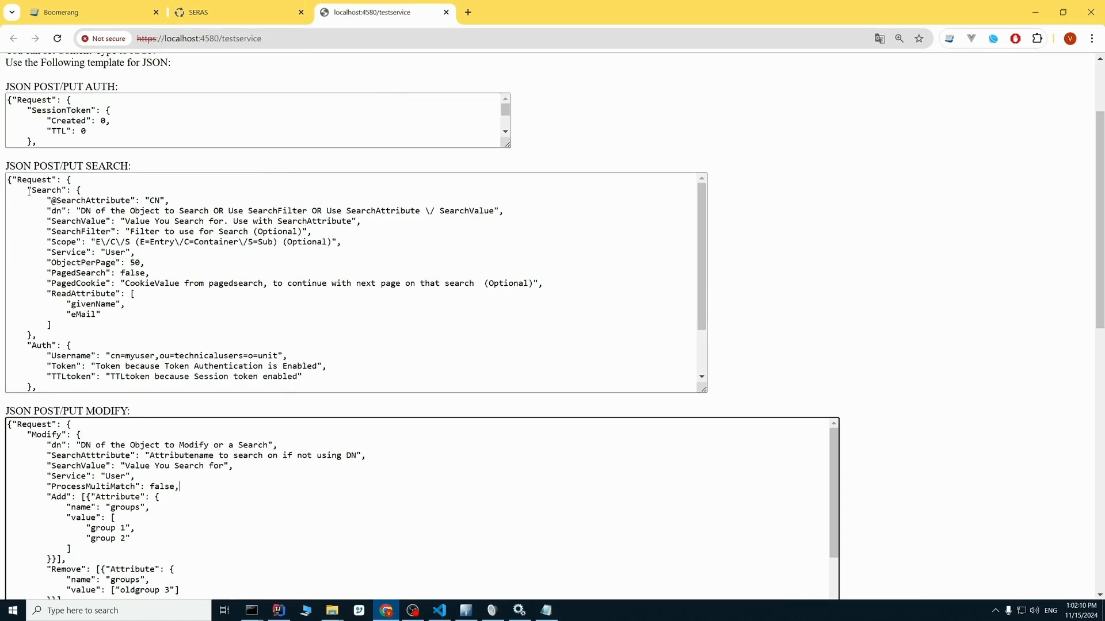
pyautogui.moveTo(45, 209); pyautogui.dragTo(92, 252)
pyautogui.click(122, 284)
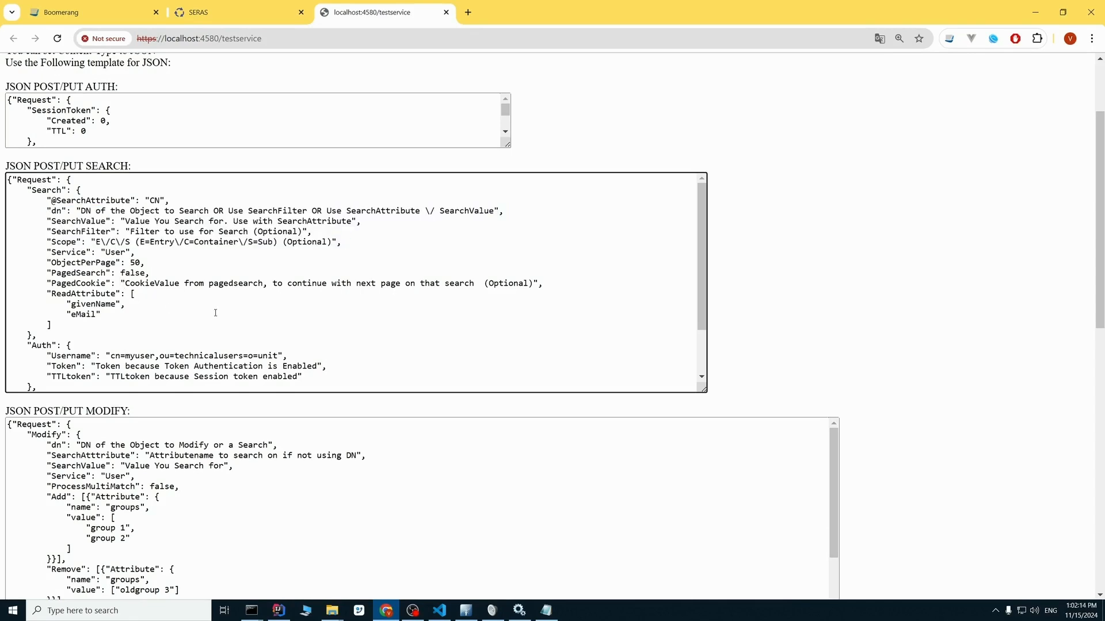
pyautogui.scroll(-5, 404, 284)
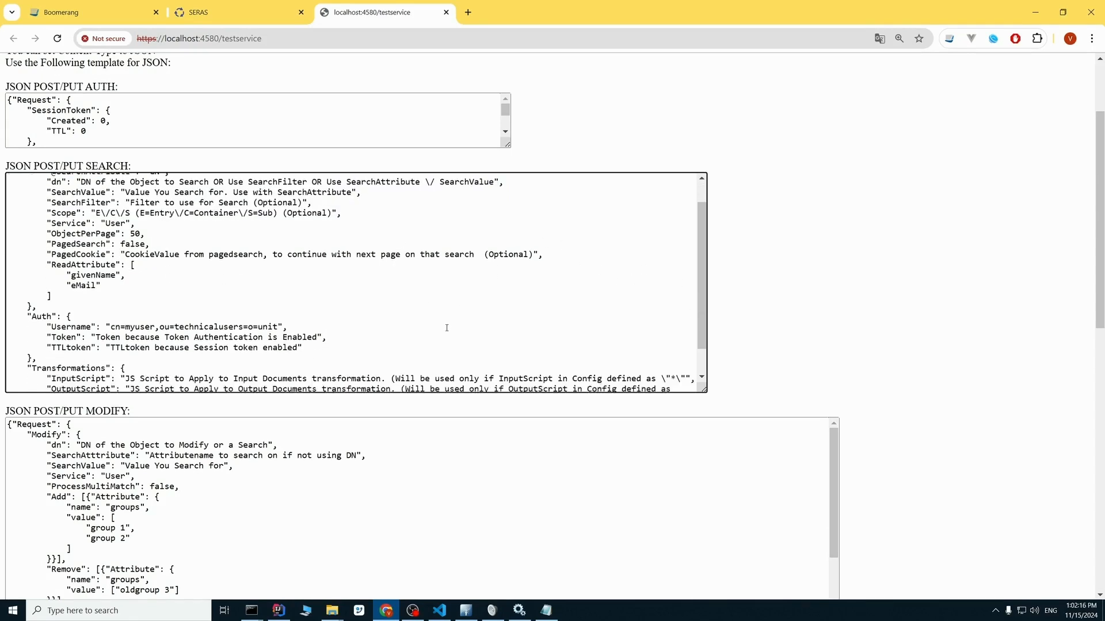
pyautogui.scroll(-10, 660, 344)
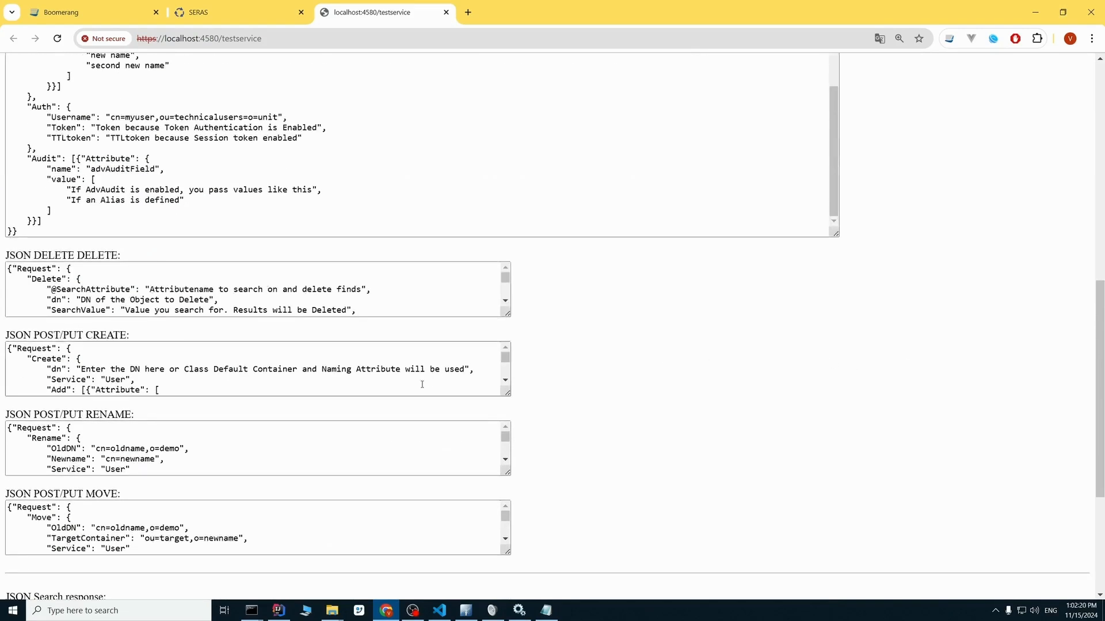
pyautogui.scroll(-4, 678, 456)
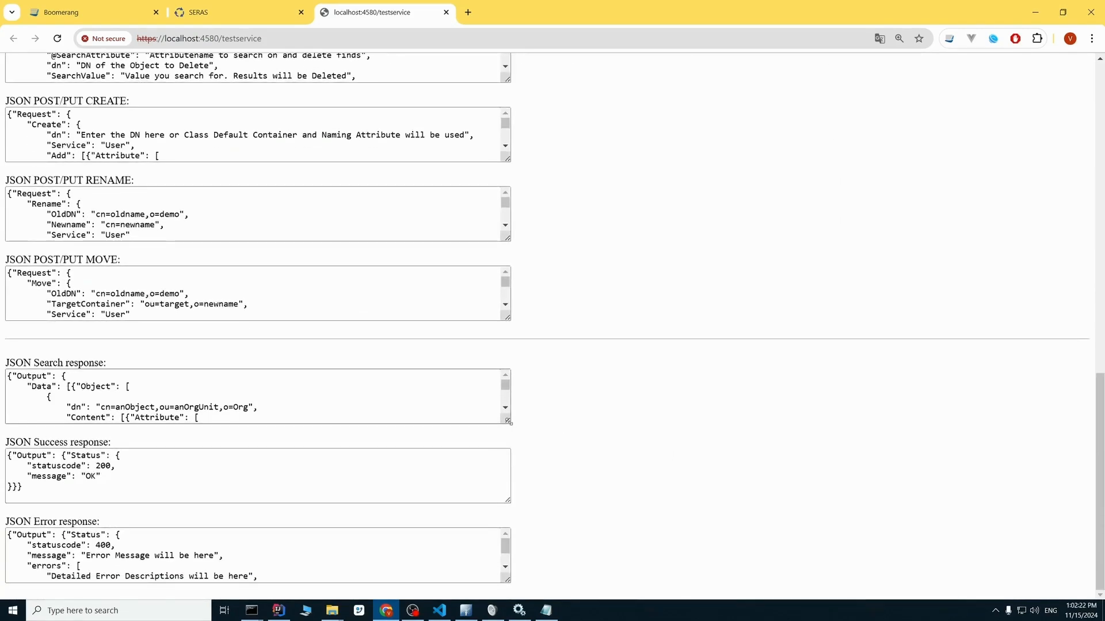
pyautogui.moveTo(510, 422); pyautogui.dragTo(809, 595)
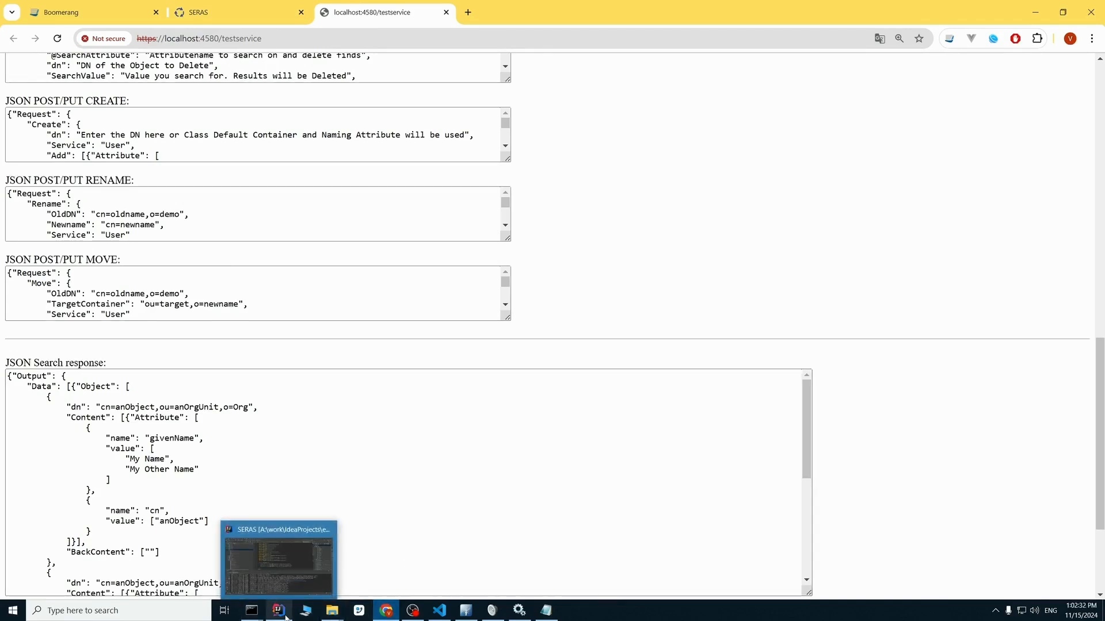
# Switch to Visual Studio Code and examine how modifyOutput() in testing.js iterates over the instances and their keys.
pyautogui.click(439, 610)
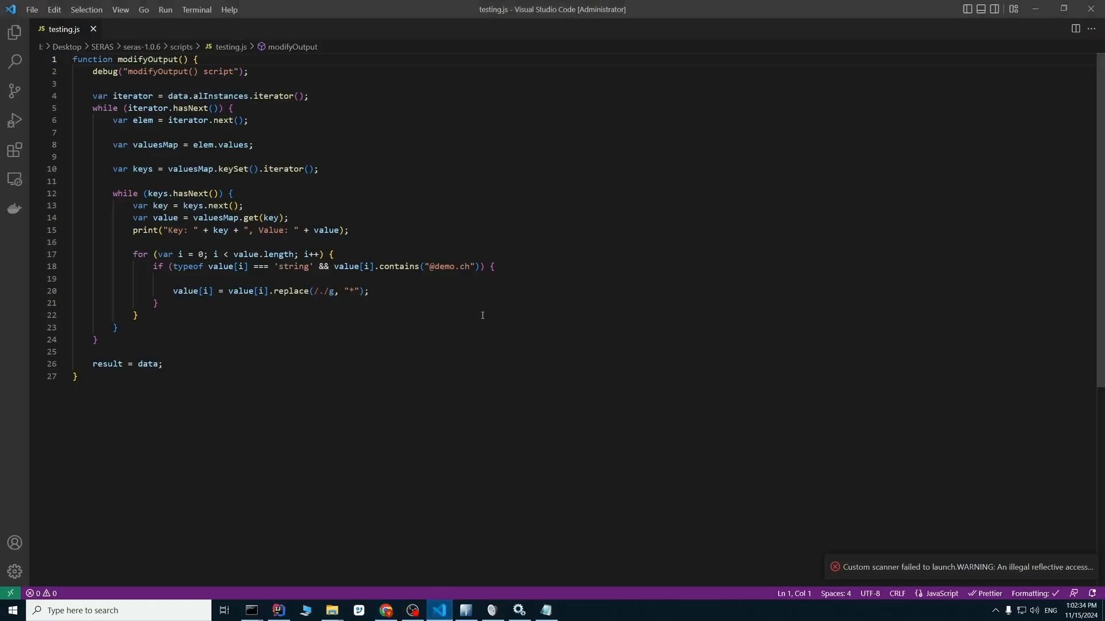
pyautogui.click(240, 85)
pyautogui.click(178, 96)
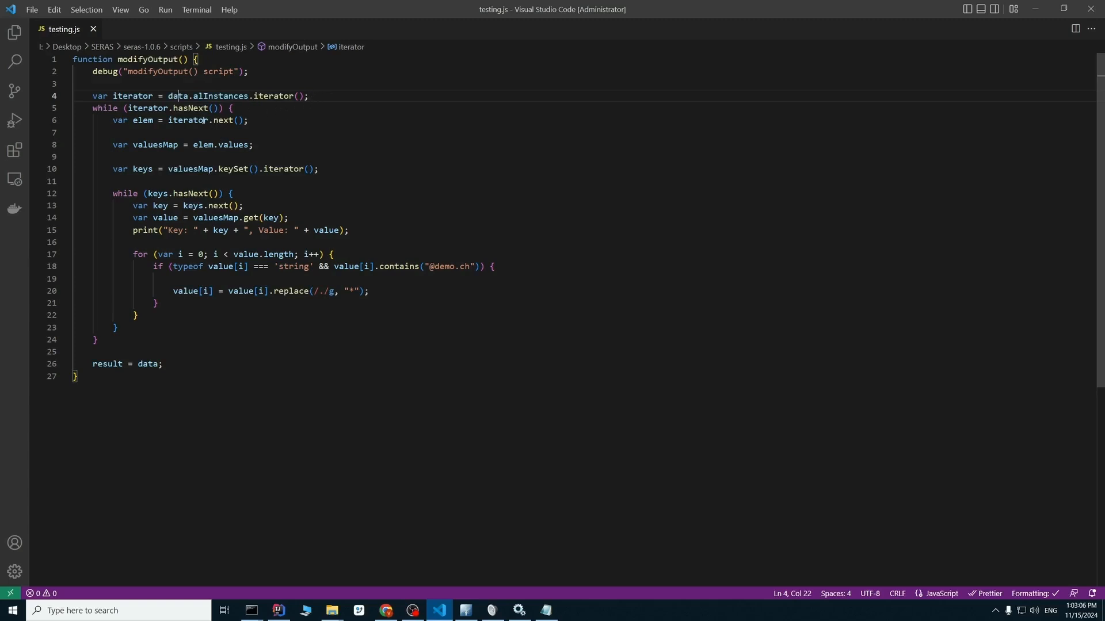
pyautogui.click(177, 137)
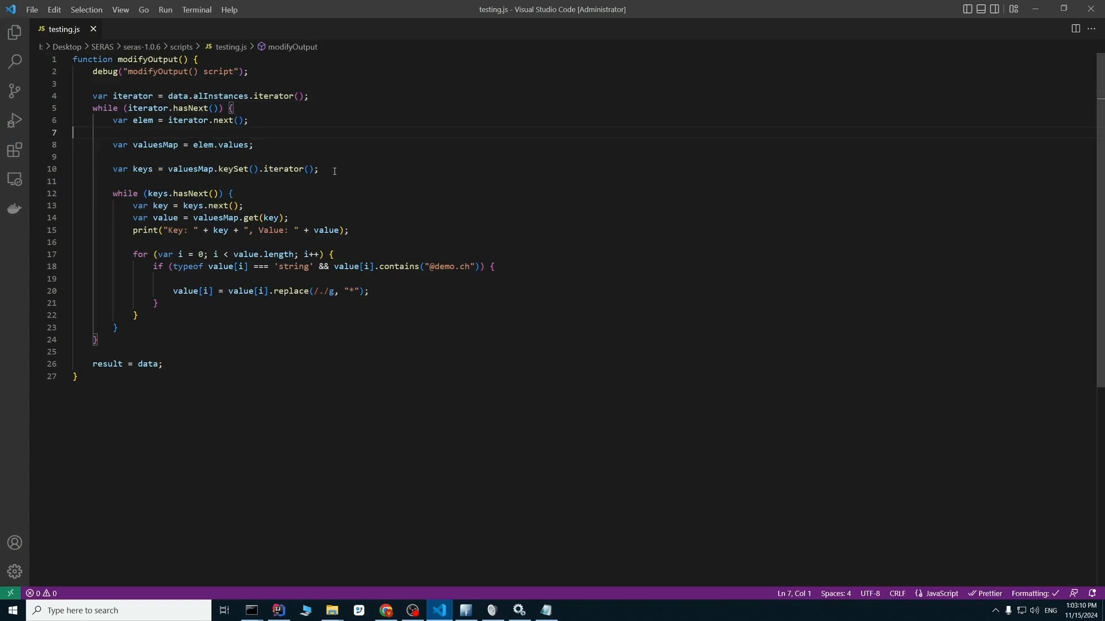
pyautogui.click(319, 192)
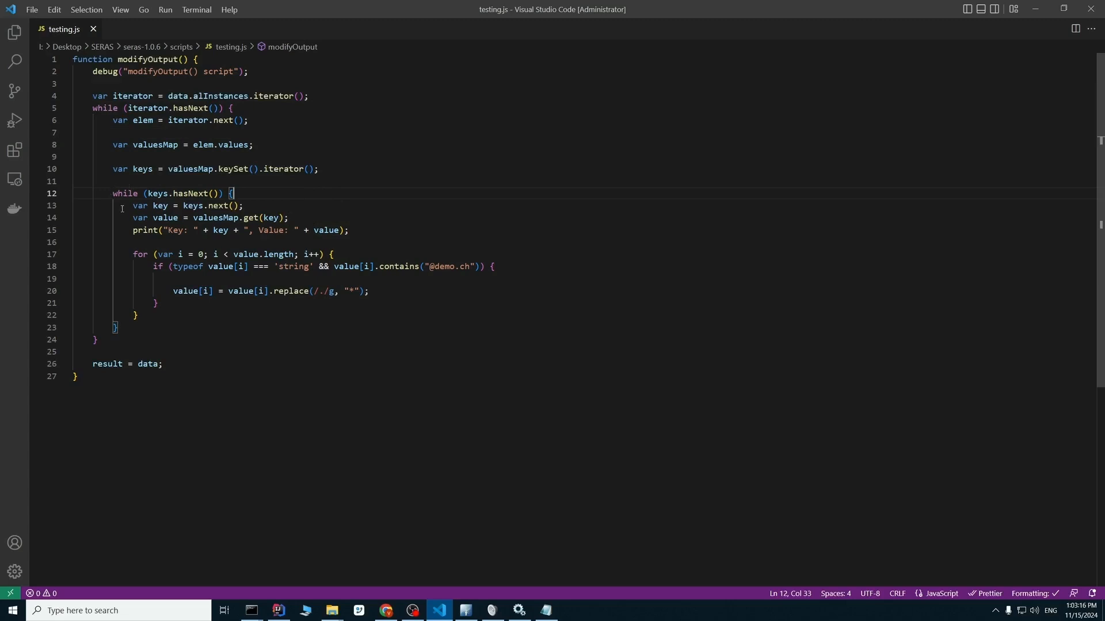
pyautogui.click(214, 230)
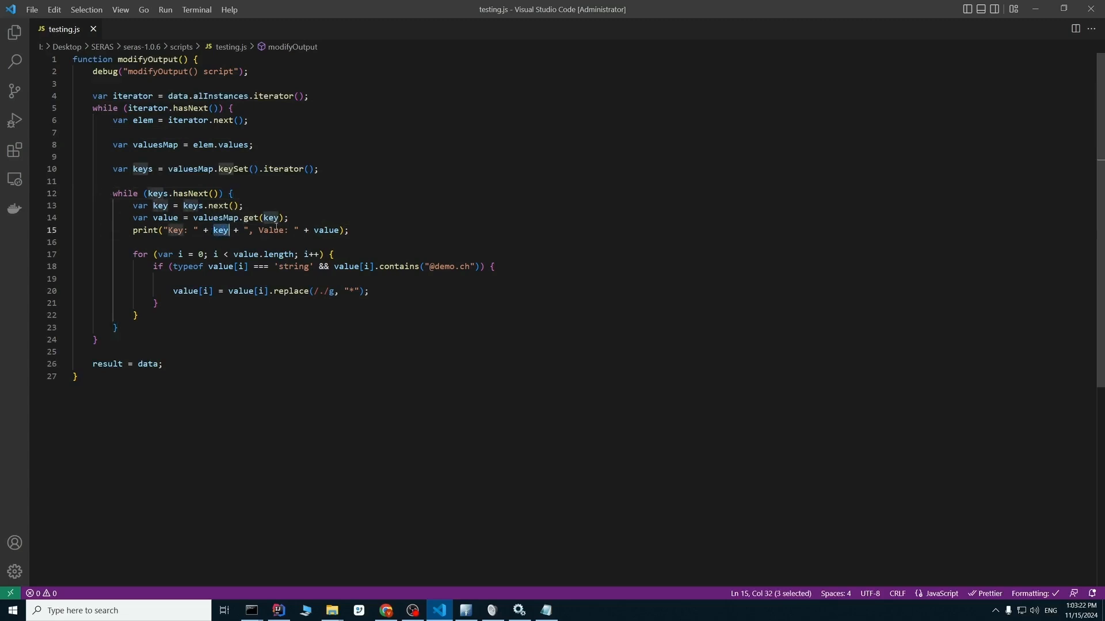
pyautogui.click(334, 230)
pyautogui.click(424, 244)
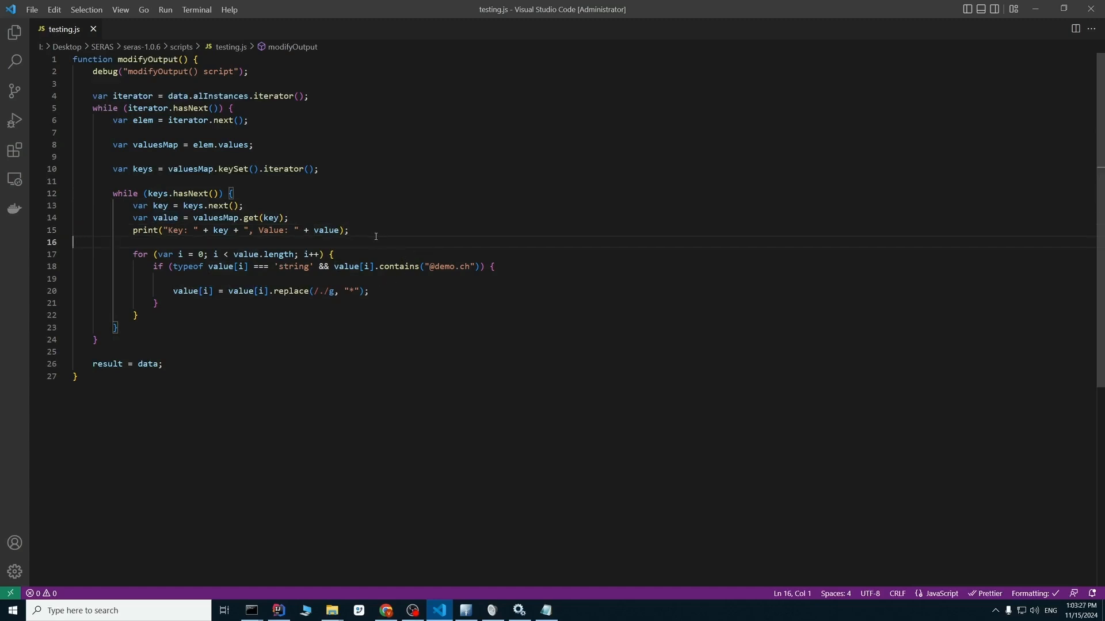
pyautogui.press('F6')
pyautogui.press('F6')
pyautogui.click(355, 279)
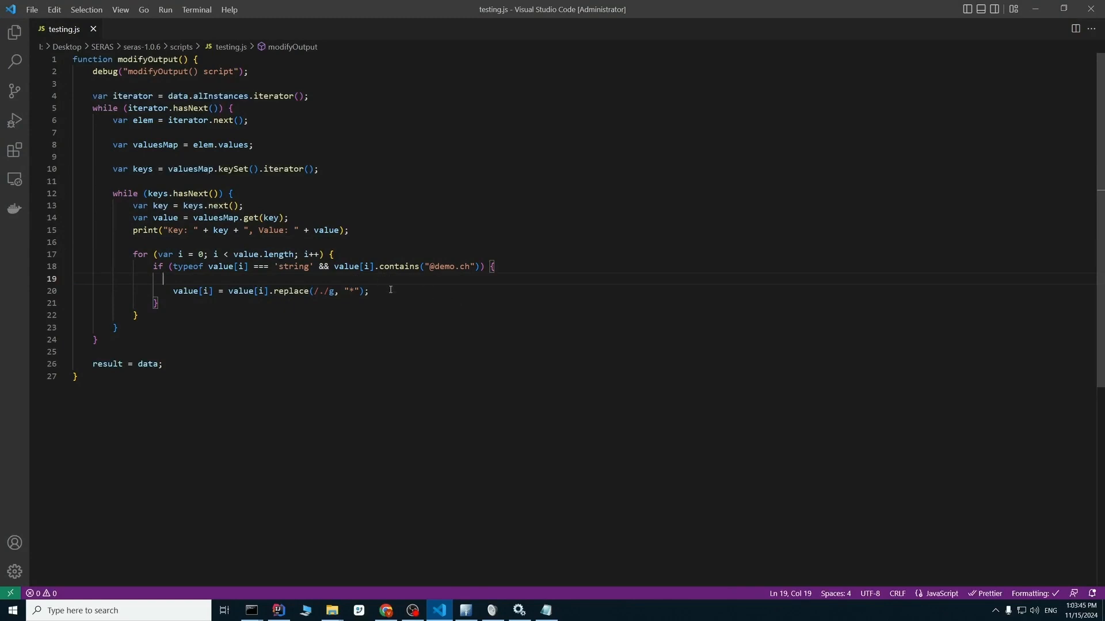
pyautogui.moveTo(429, 267); pyautogui.dragTo(470, 270)
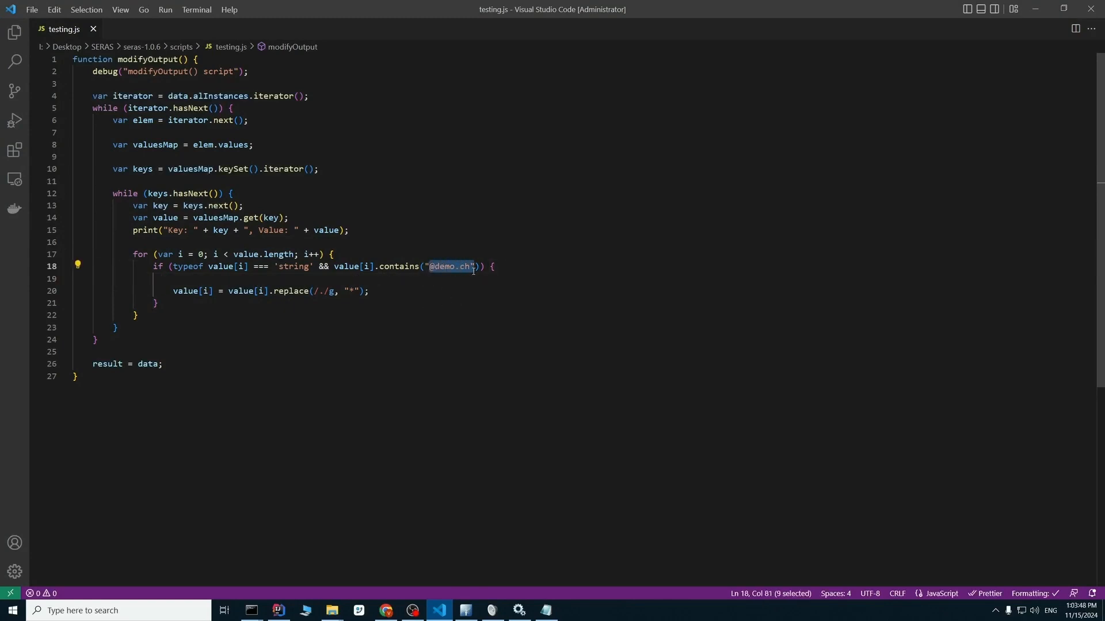
pyautogui.click(367, 294)
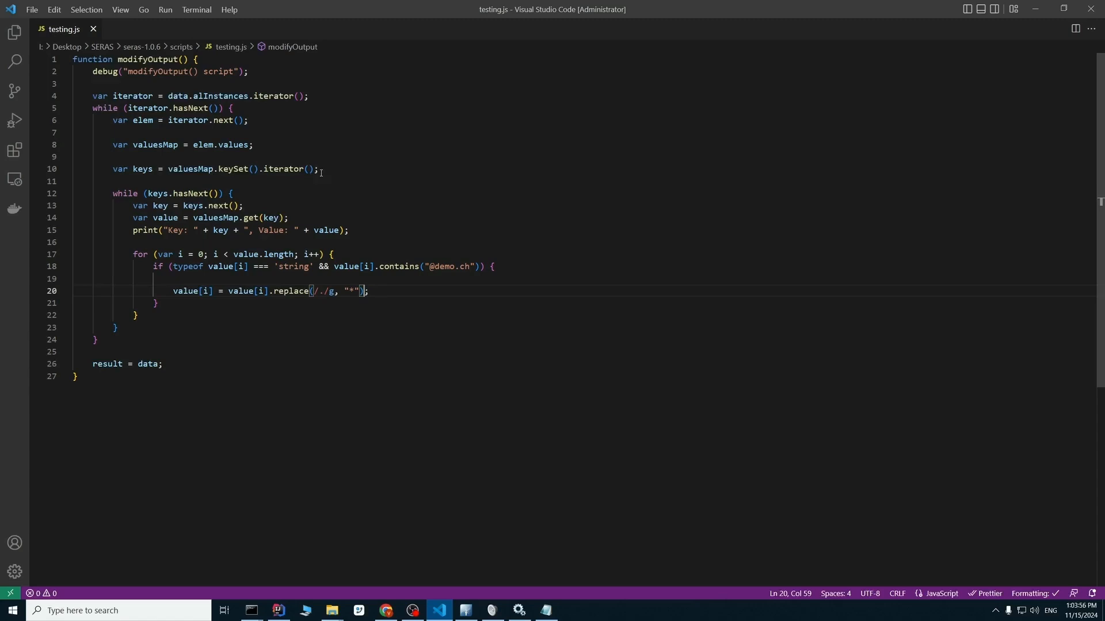
# Close the surplus File Explorer windows and open the scripts folder of seras-1.0.6 to locate testing.js.
pyautogui.moveTo(337, 616)
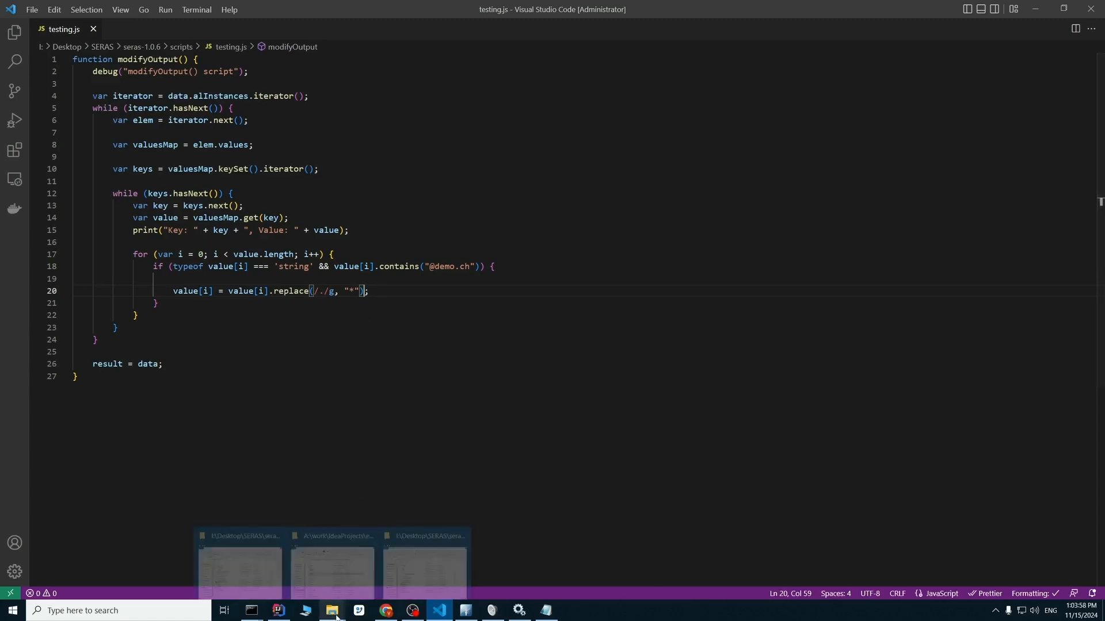
pyautogui.middleClick(334, 576)
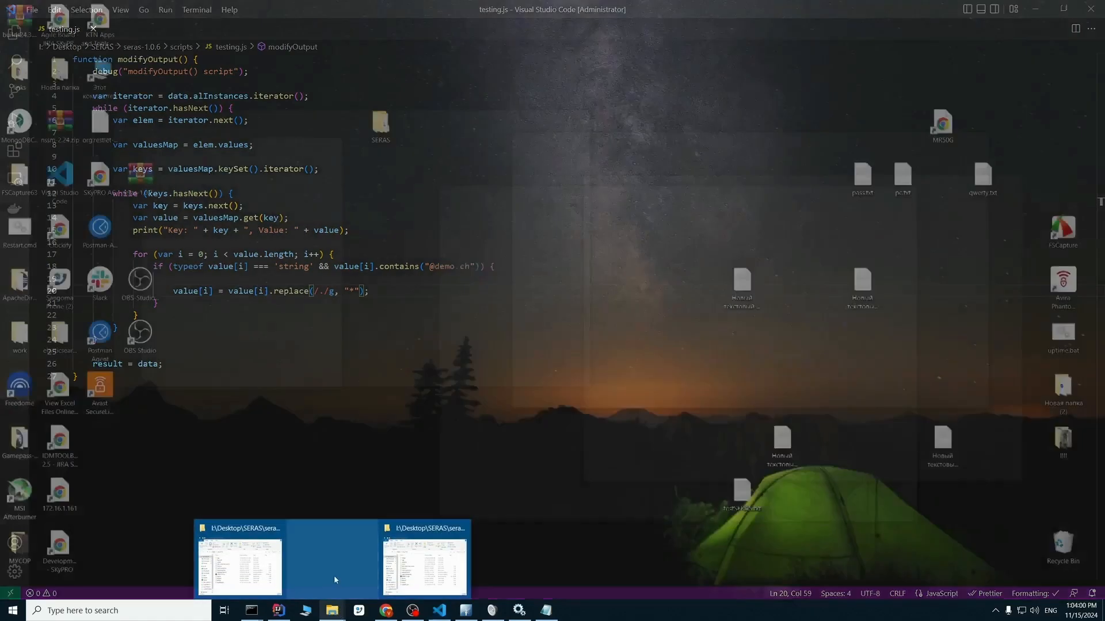
pyautogui.middleClick(284, 564)
pyautogui.click(333, 565)
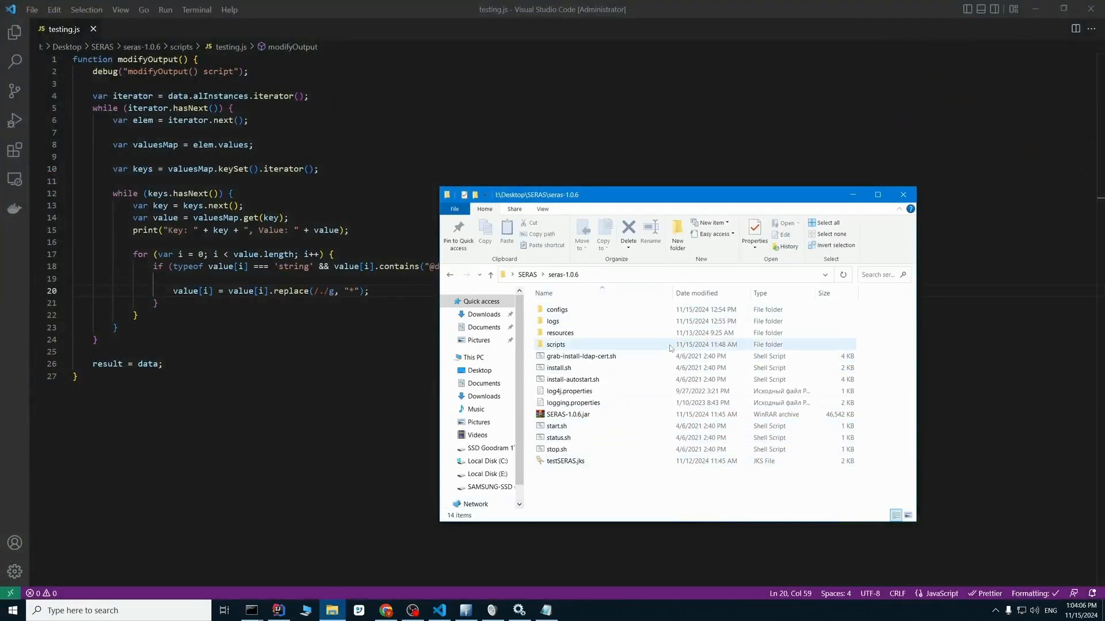
pyautogui.doubleClick(561, 345)
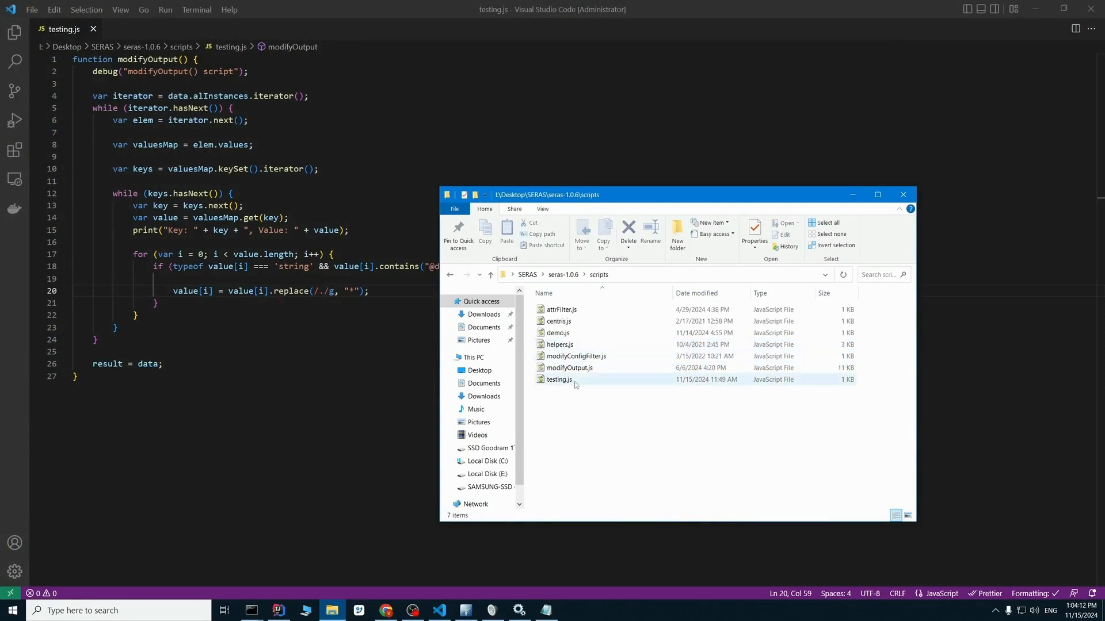
pyautogui.moveTo(574, 385)
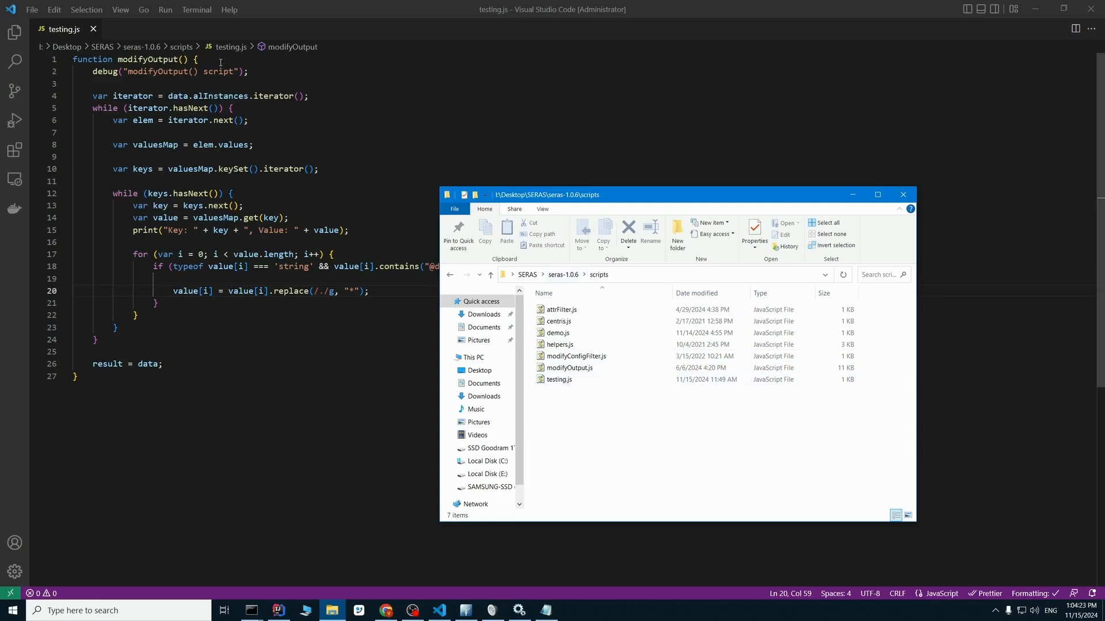
pyautogui.click(312, 96)
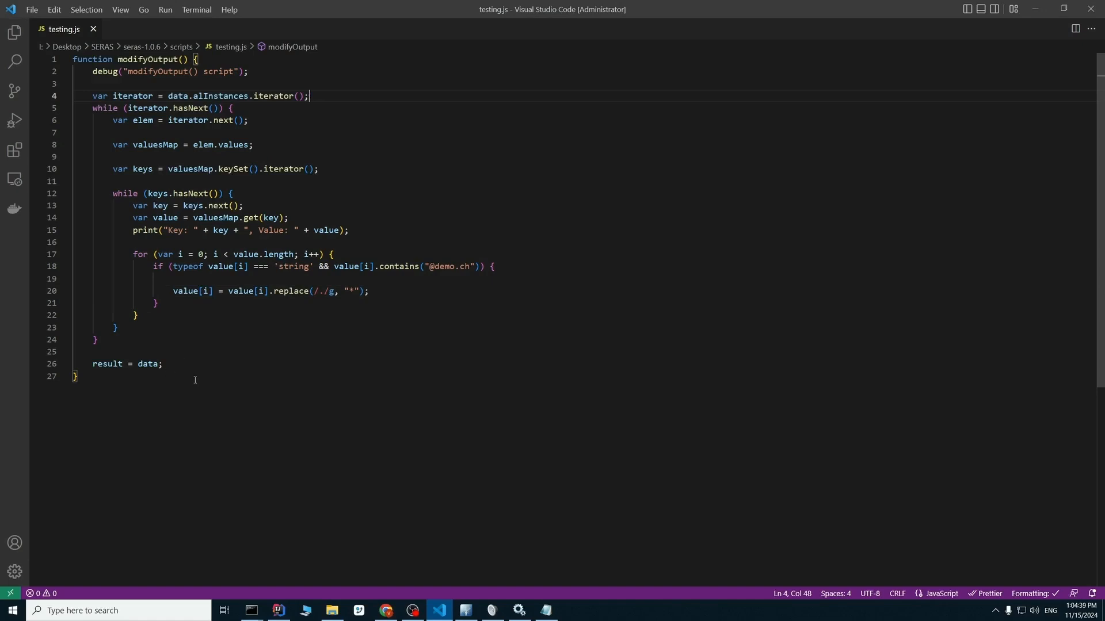
pyautogui.click(100, 354)
pyautogui.moveTo(472, 266); pyautogui.dragTo(428, 267)
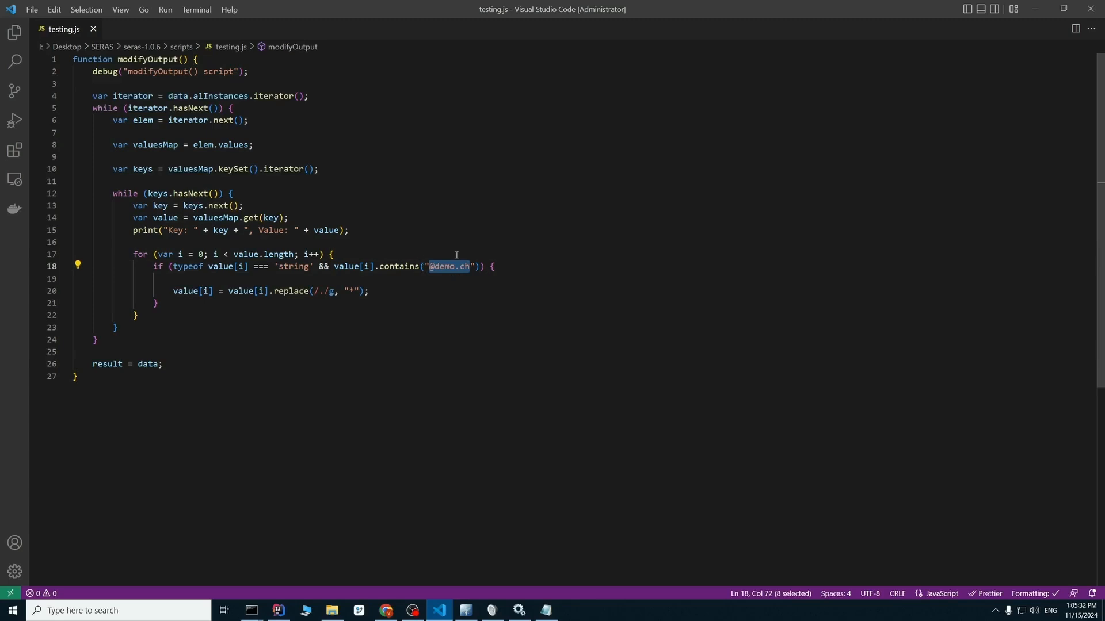
pyautogui.click(485, 268)
pyautogui.doubleClick(352, 291)
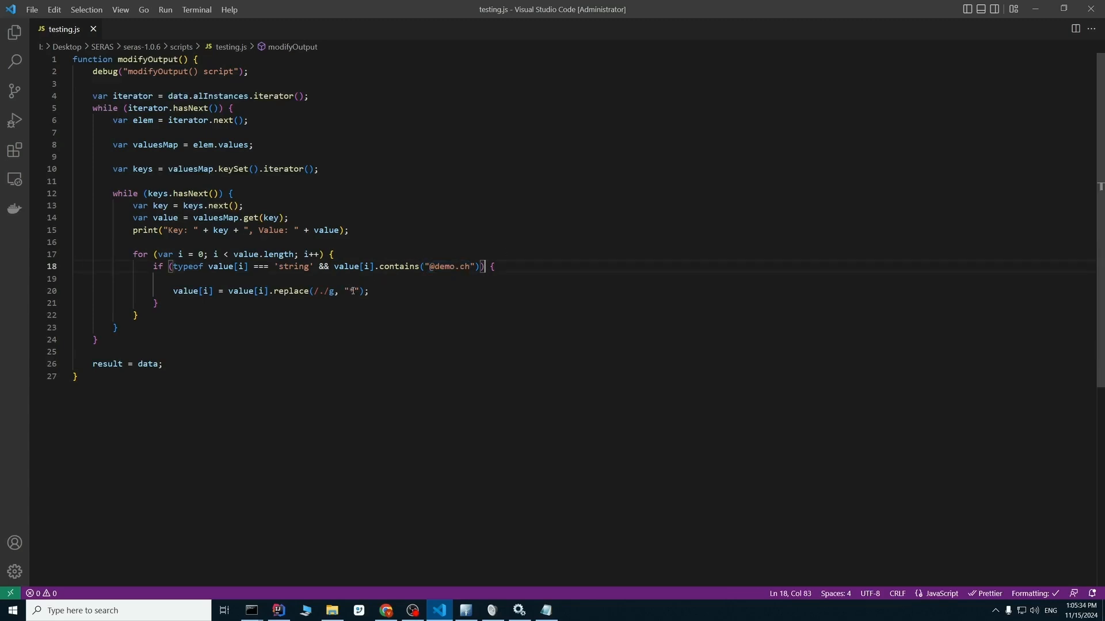
pyautogui.click(377, 281)
pyautogui.press('BackSpace')
pyautogui.press('BackSpace')
pyautogui.press('BackSpace')
pyautogui.press('BackSpace')
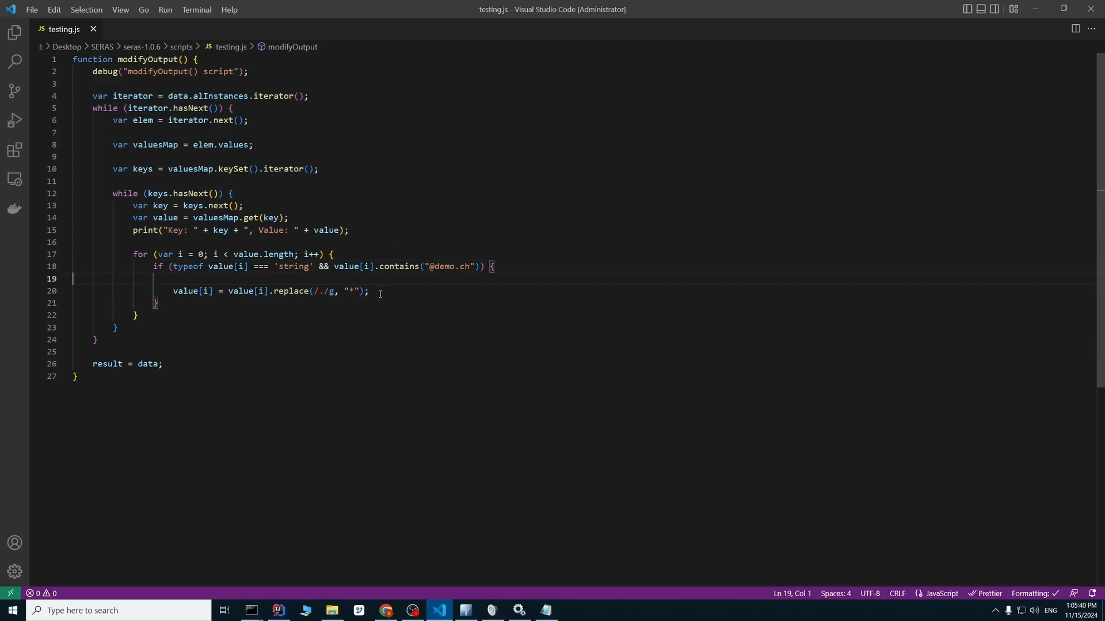
pyautogui.press('BackSpace')
pyautogui.press('BackSpace')
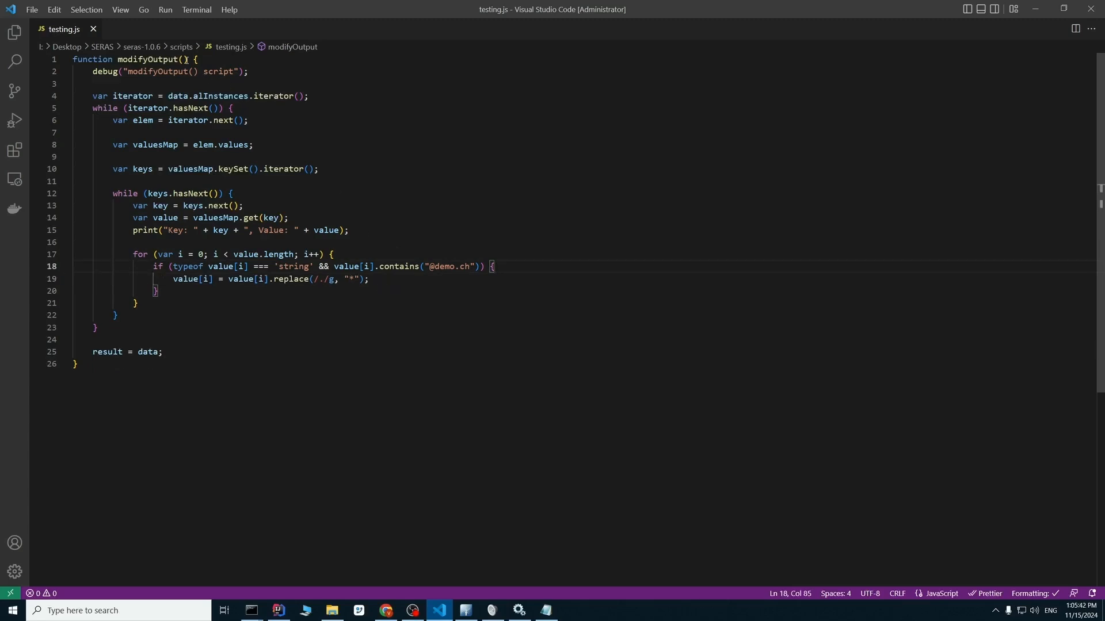
# Highlight the modifyOutput() function name in testing.js, and switch to Boomerang in Chrome to view the search request calling it.
pyautogui.moveTo(187, 60); pyautogui.dragTo(117, 59)
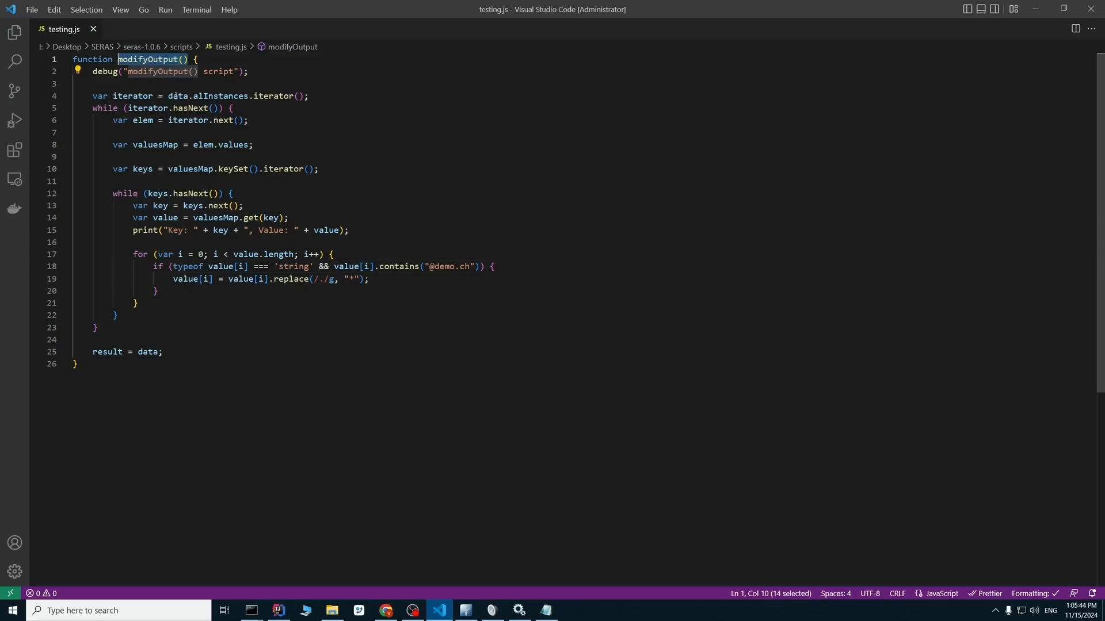
pyautogui.click(385, 610)
pyautogui.click(105, 7)
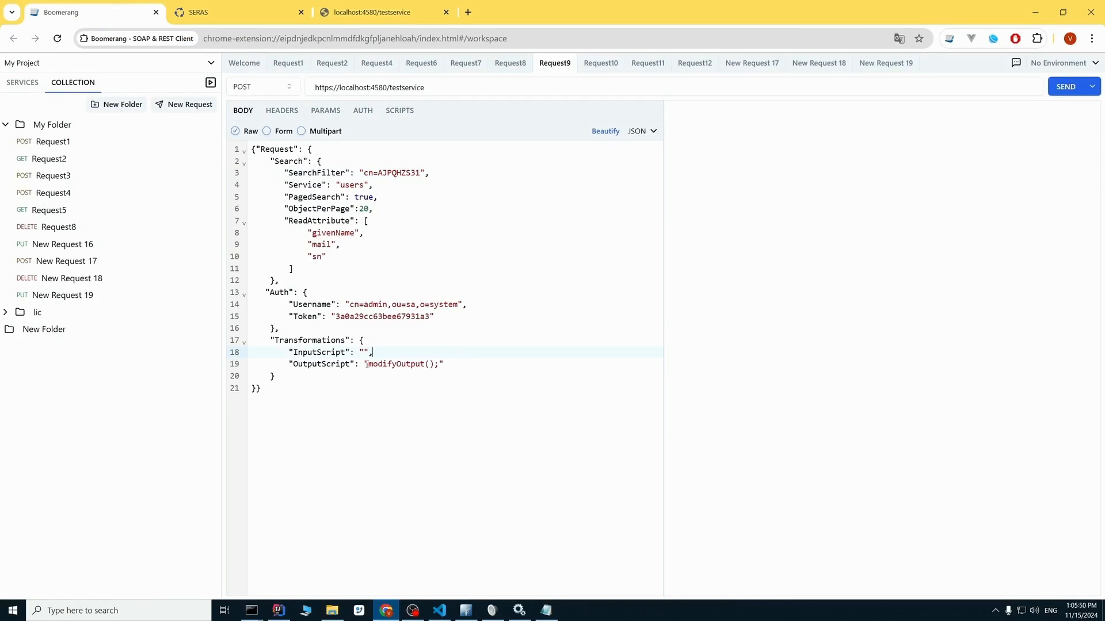
# Switch to the Command Prompt opened in I:\Desktop\SERAS\seras-1.0.6 and bring its current prompt line into view.
pyautogui.click(439, 364)
pyautogui.click(250, 610)
pyautogui.click(291, 552)
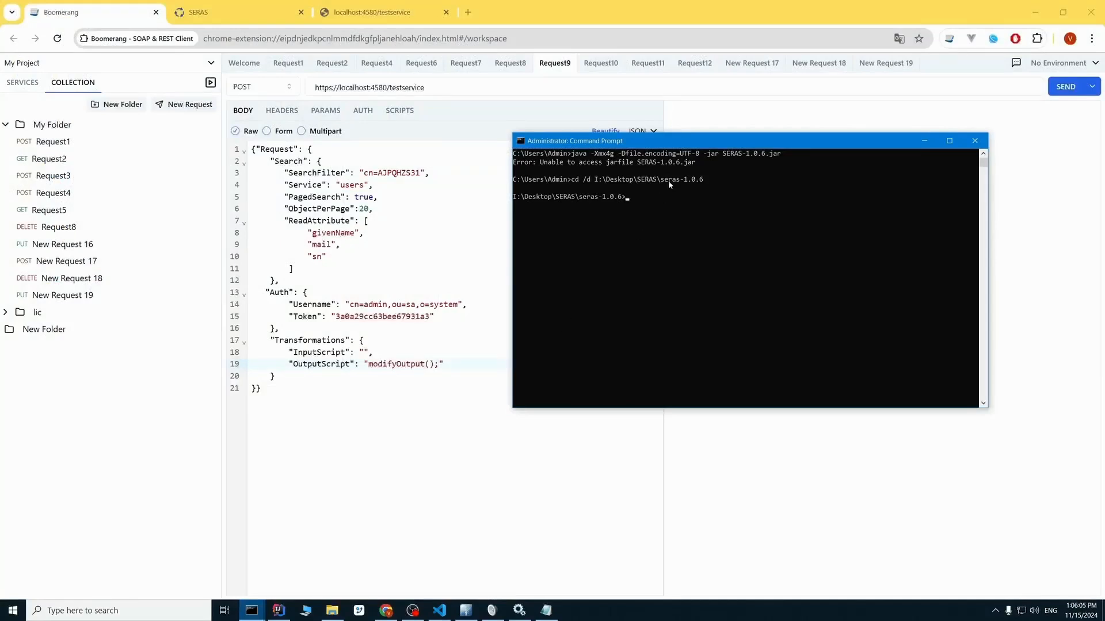
pyautogui.scroll(-1, 696, 209)
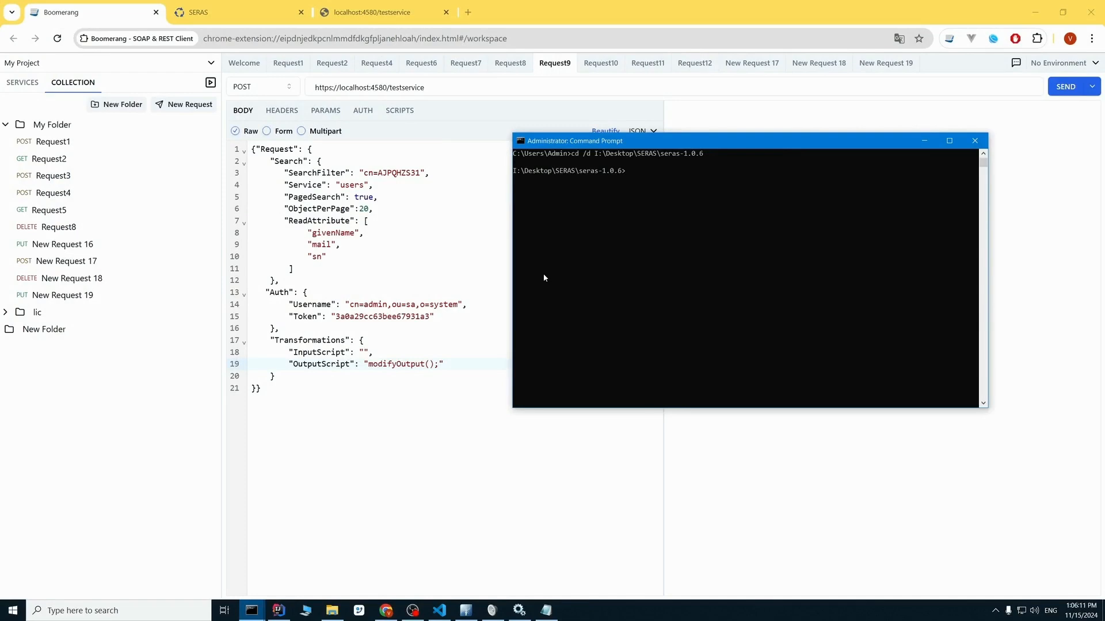
# Switch to the Windows Services list and select the SERAS service to check its status.
pyautogui.click(519, 610)
pyautogui.click(672, 245)
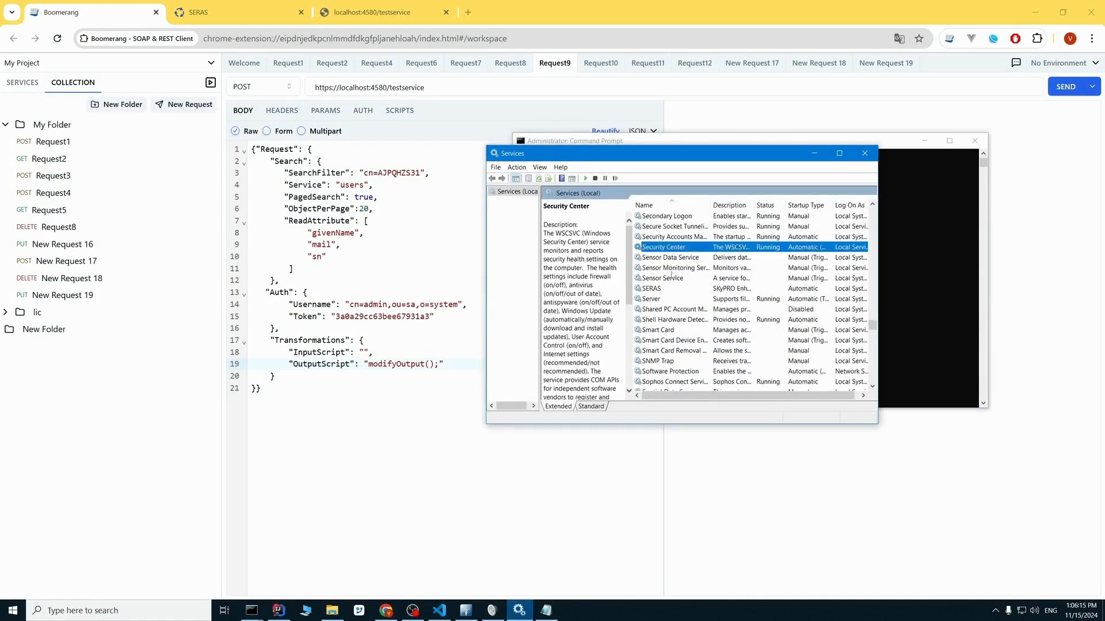
pyautogui.click(665, 289)
pyautogui.click(663, 297)
pyautogui.click(663, 290)
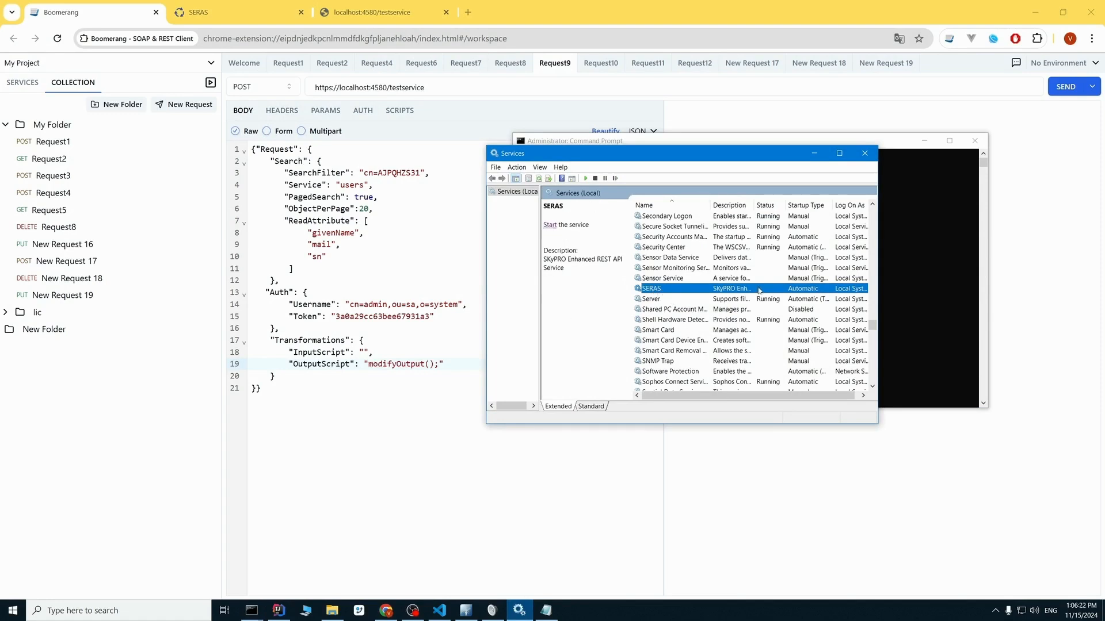
# Return to the seras-1.0.6 Command Prompt and run java -Xmx4g -Dfile.encoding=UTF-8 -jar SERAS-1.0.6.jar.
pyautogui.click(900, 143)
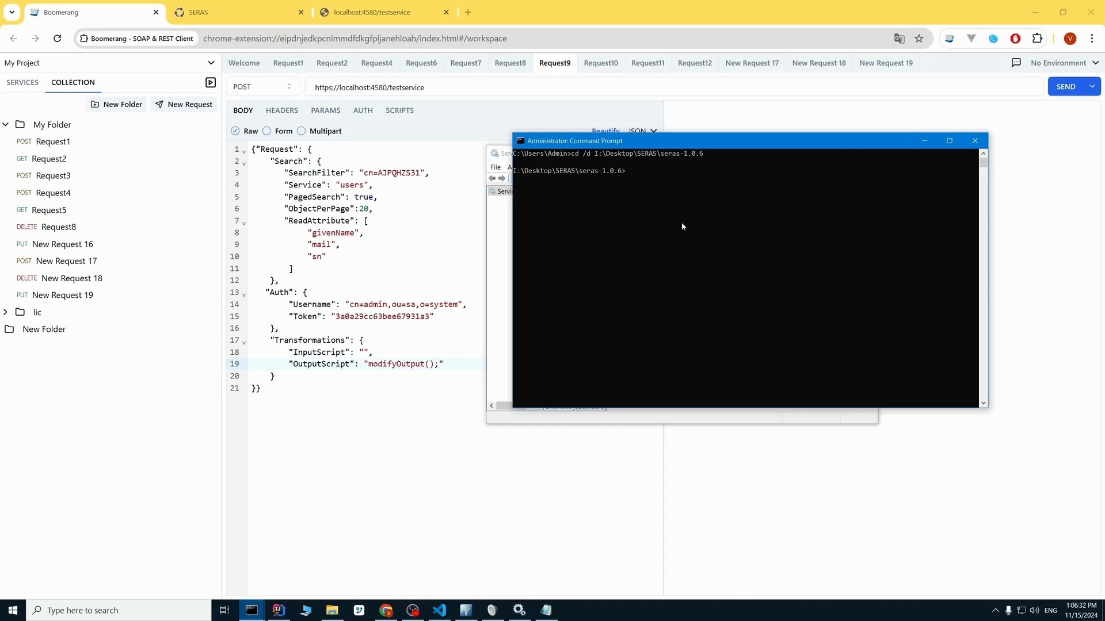
pyautogui.press('Up')
pyautogui.press('Up')
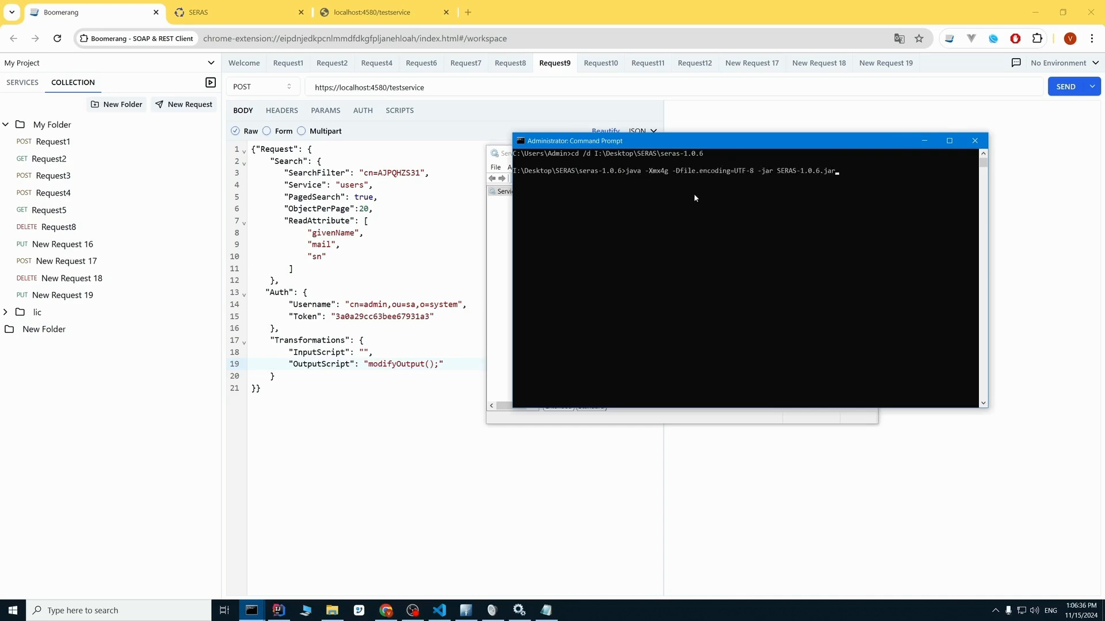
pyautogui.press('Return')
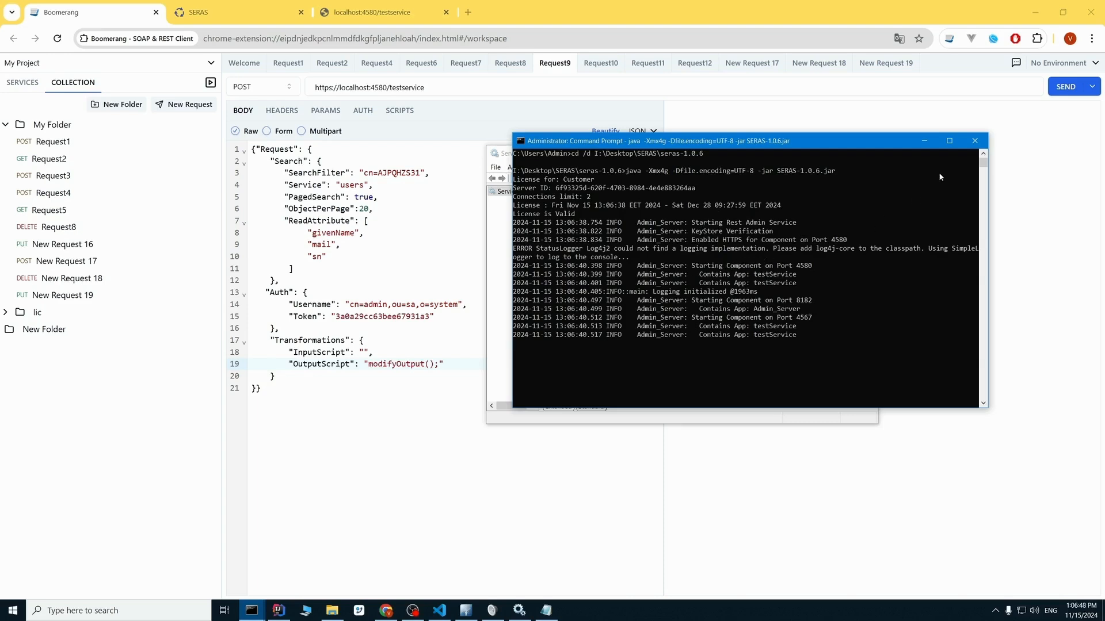
# Send the Request9 search with the modifyOutput() OutputScript in Boomerang and inspect the mail values in the response.
pyautogui.click(1068, 86)
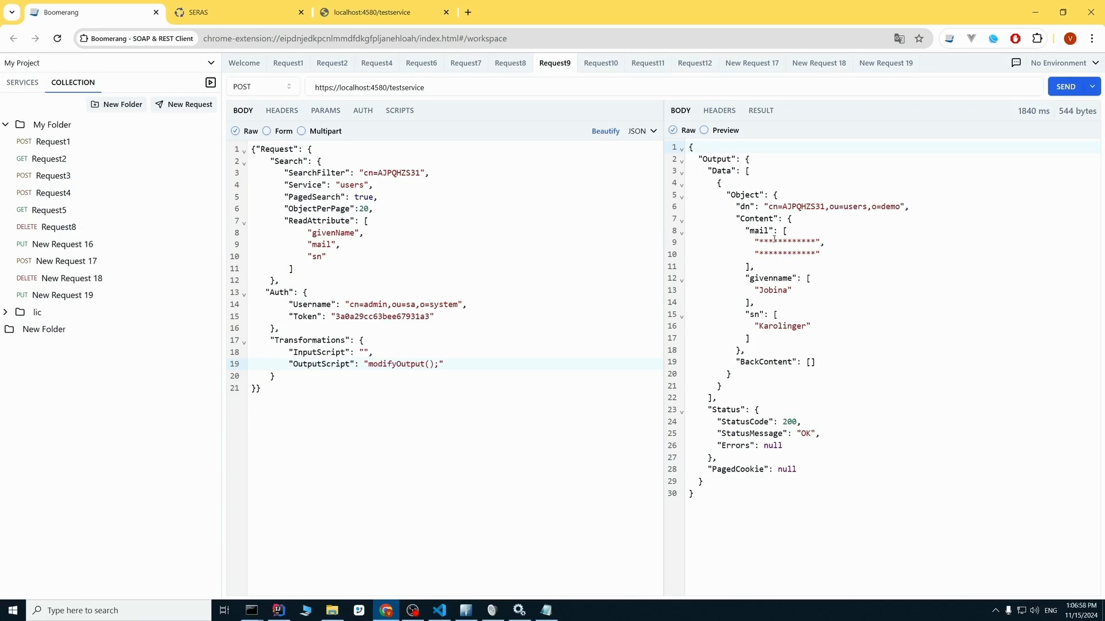
pyautogui.moveTo(758, 242)
pyautogui.mouseDown()
pyautogui.moveTo(815, 242)
pyautogui.moveTo(808, 254)
pyautogui.moveTo(758, 254)
pyautogui.mouseUp()
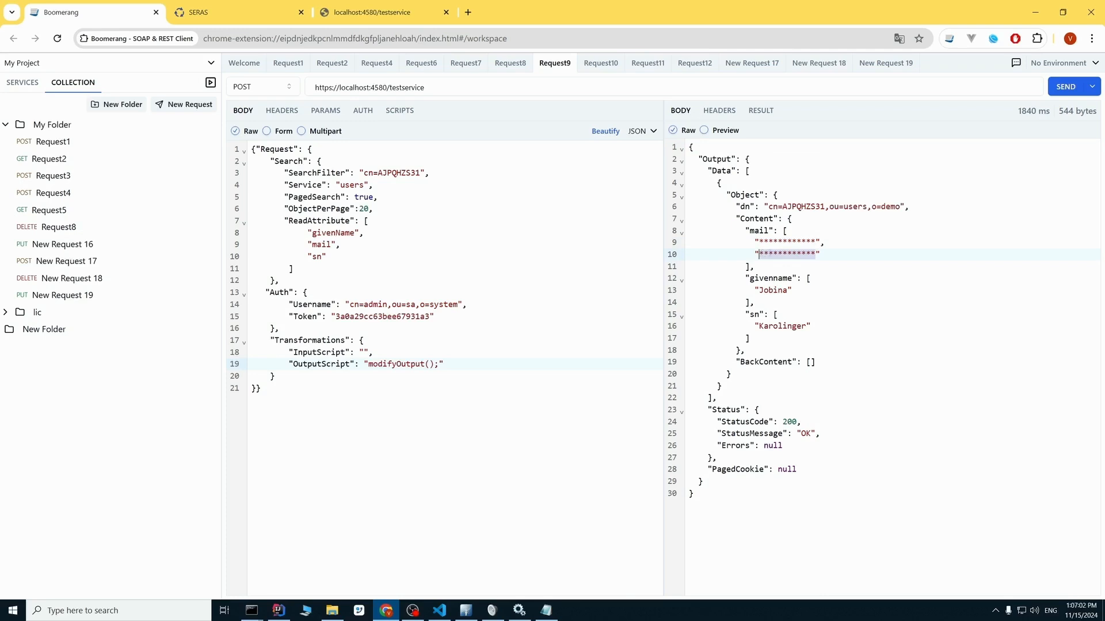
pyautogui.click(773, 254)
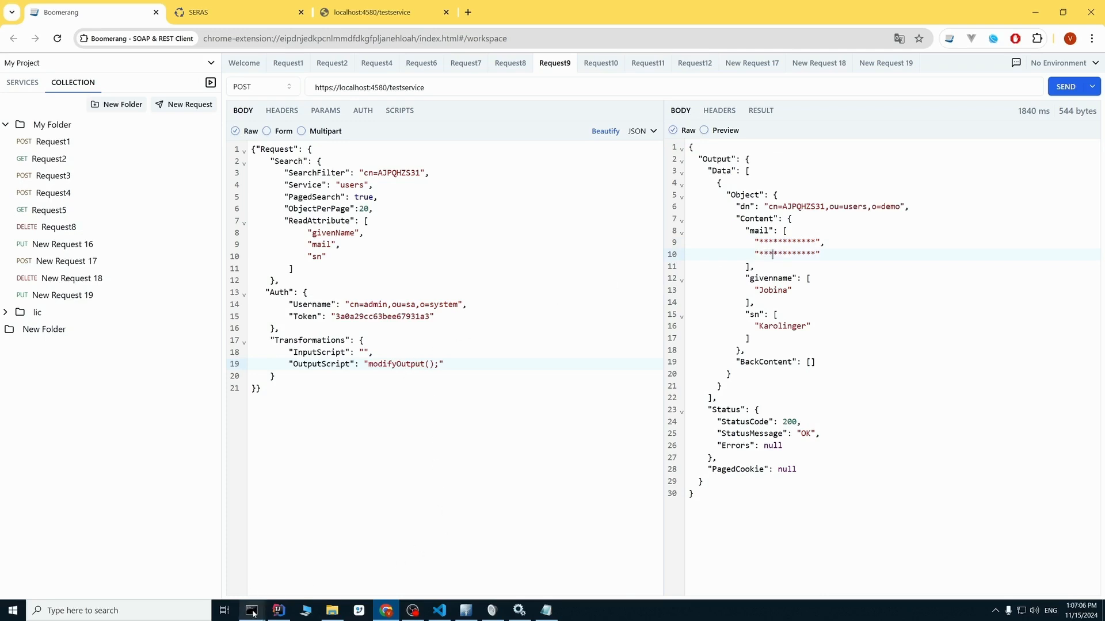
# Examine the modifyOutput() and key/value lines in the SERAS console log, with its window widened and moved clear of the response.
pyautogui.moveTo(253, 613)
pyautogui.click(316, 566)
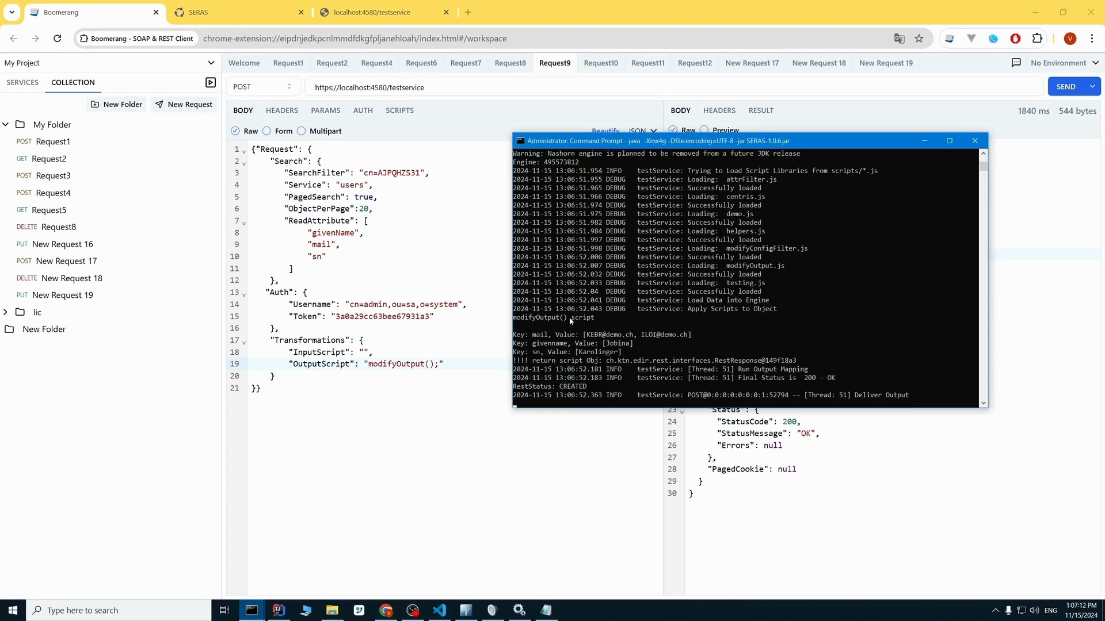
pyautogui.moveTo(567, 318); pyautogui.dragTo(514, 318)
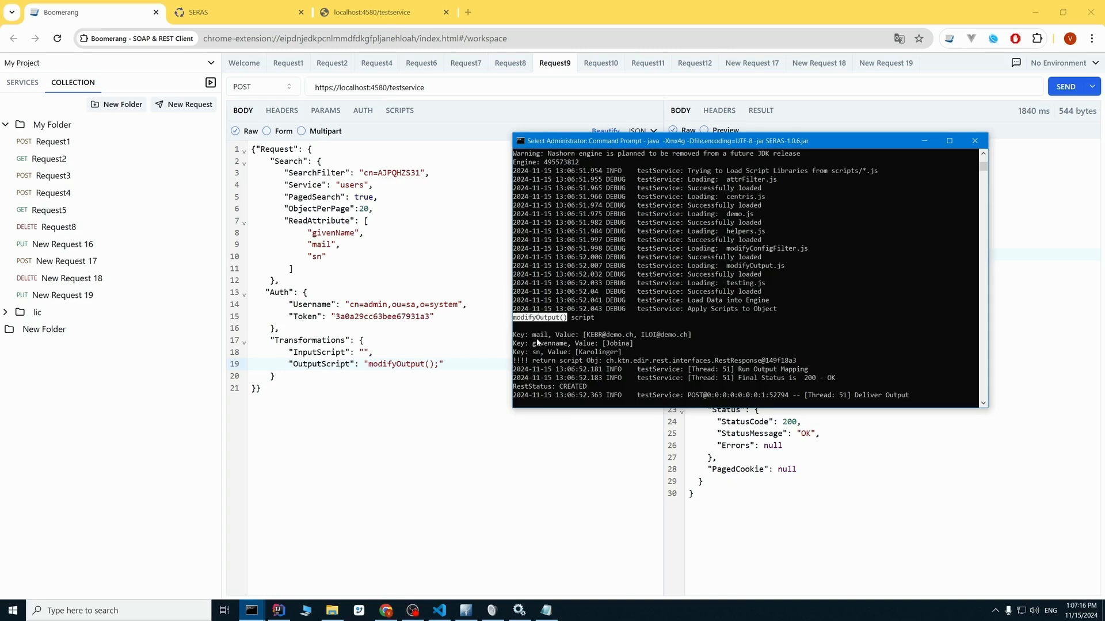
pyautogui.moveTo(536, 335); pyautogui.dragTo(537, 343)
pyautogui.click(581, 326)
pyautogui.moveTo(512, 134); pyautogui.dragTo(421, 123)
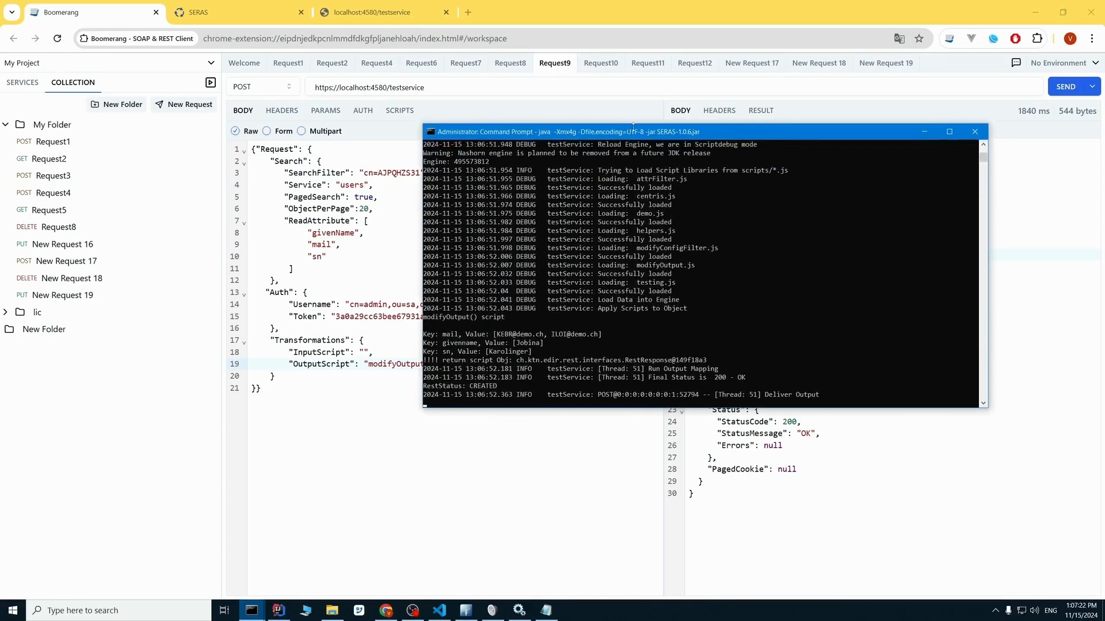
pyautogui.moveTo(638, 131); pyautogui.dragTo(360, 99)
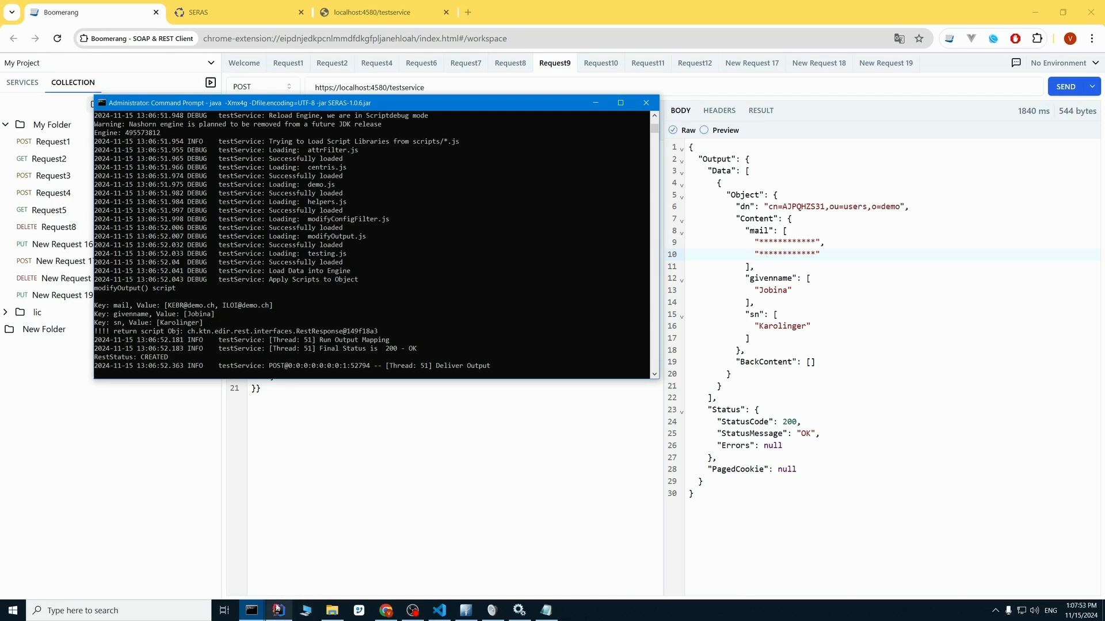
# Switch to testing.js in Visual Studio Code and review the result = data statement at the end of modifyOutput().
pyautogui.moveTo(448, 617)
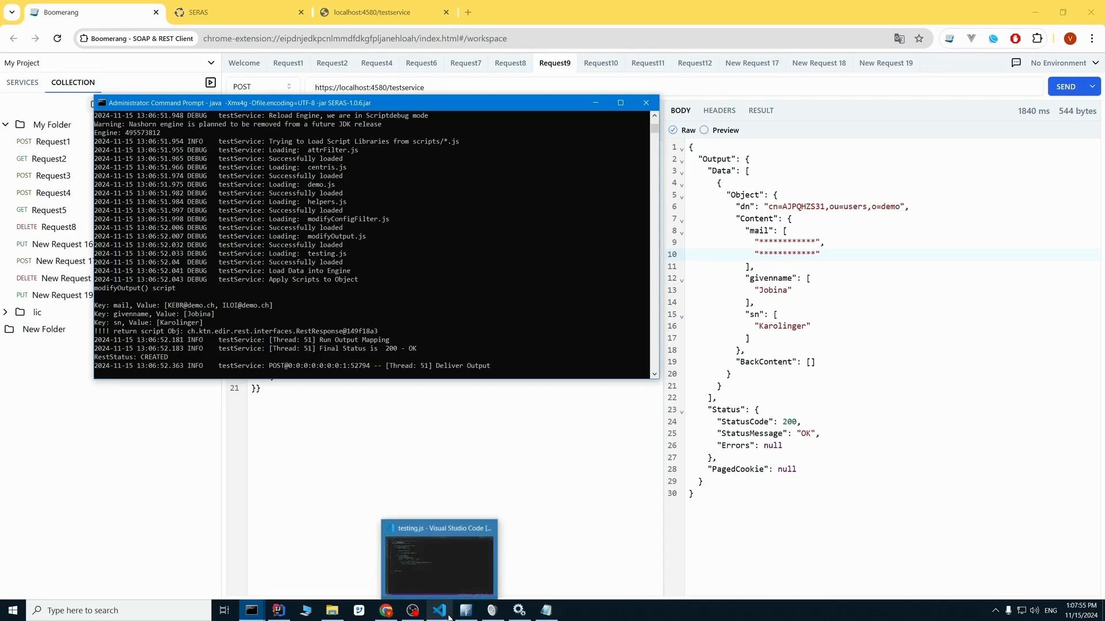
pyautogui.click(448, 617)
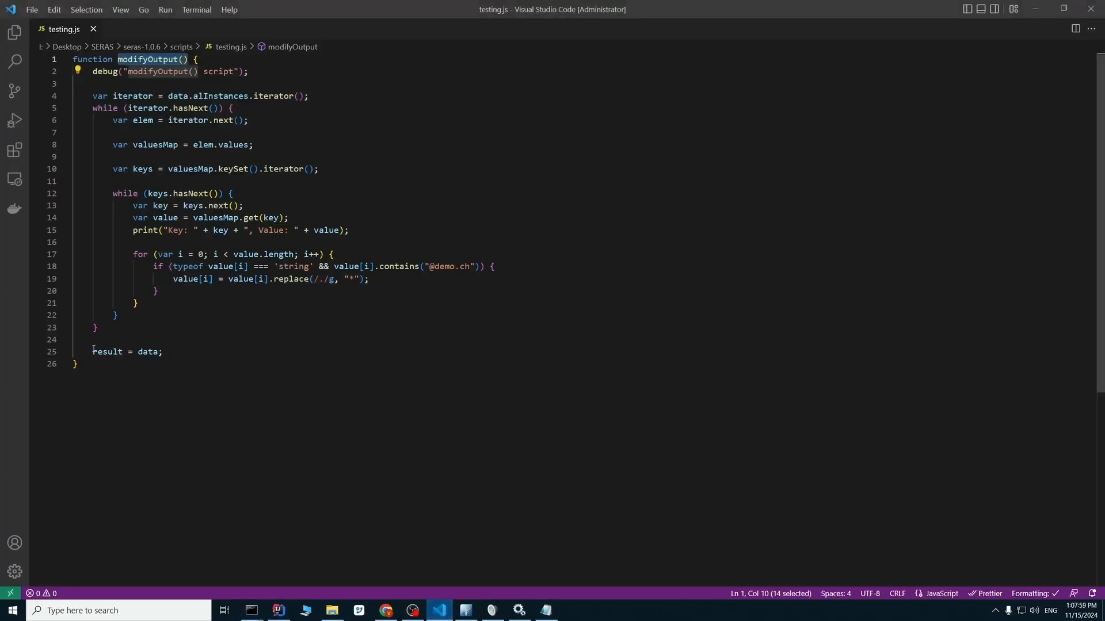
pyautogui.moveTo(93, 352); pyautogui.dragTo(133, 352)
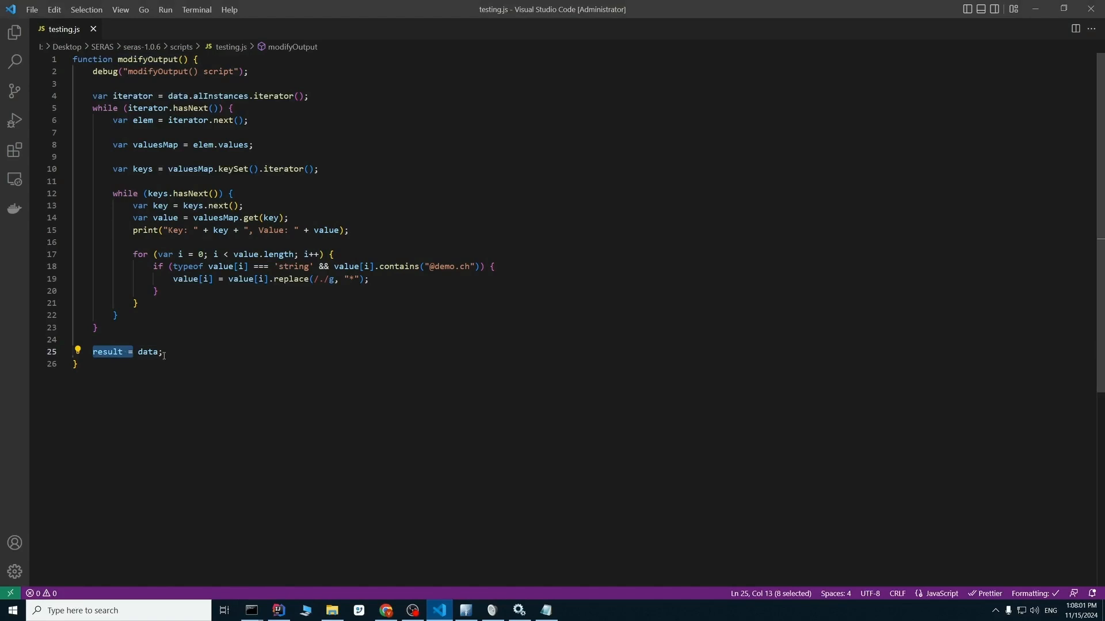
pyautogui.click(143, 352)
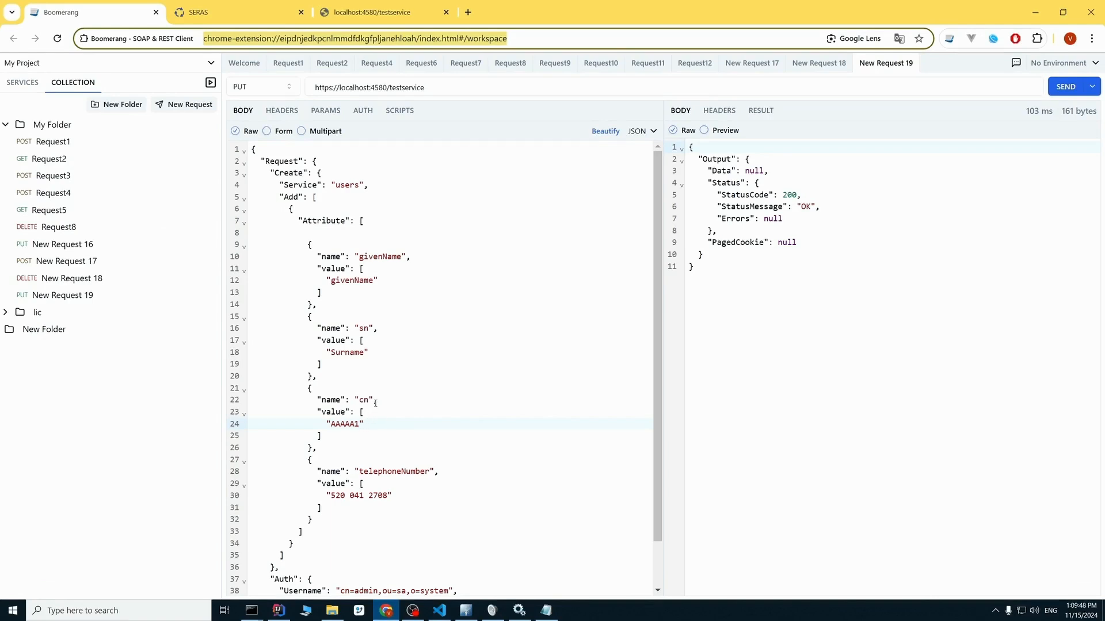
# Delete the whole cn attribute block between sn and telephoneNumber from the create request in New Request 19.
pyautogui.click(377, 402)
pyautogui.write(',')
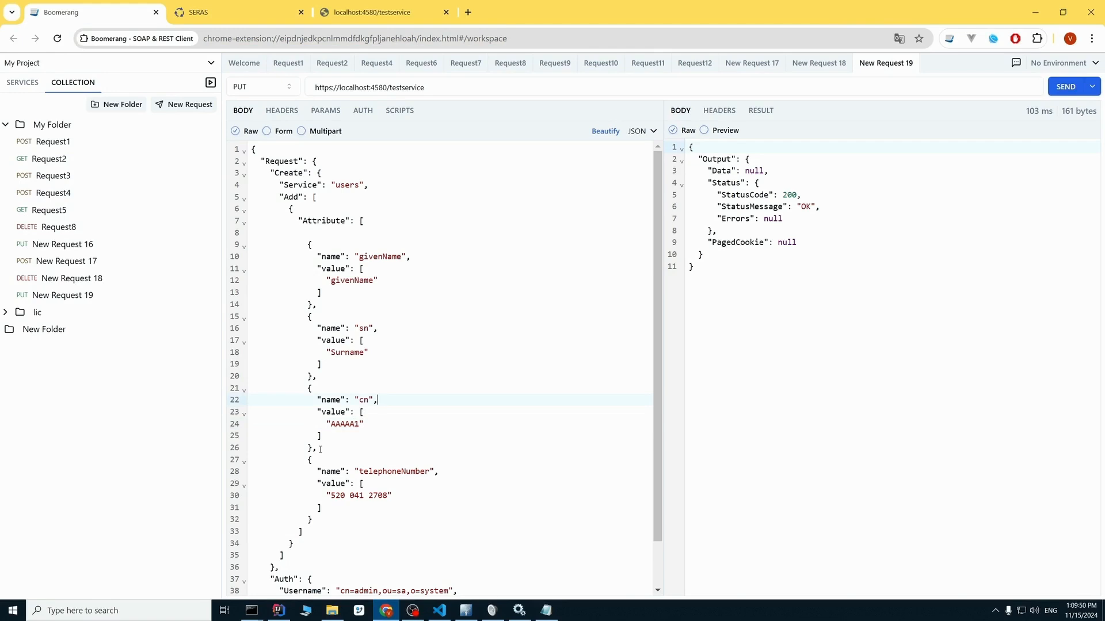
pyautogui.moveTo(316, 448); pyautogui.dragTo(264, 386)
pyautogui.press('BackSpace')
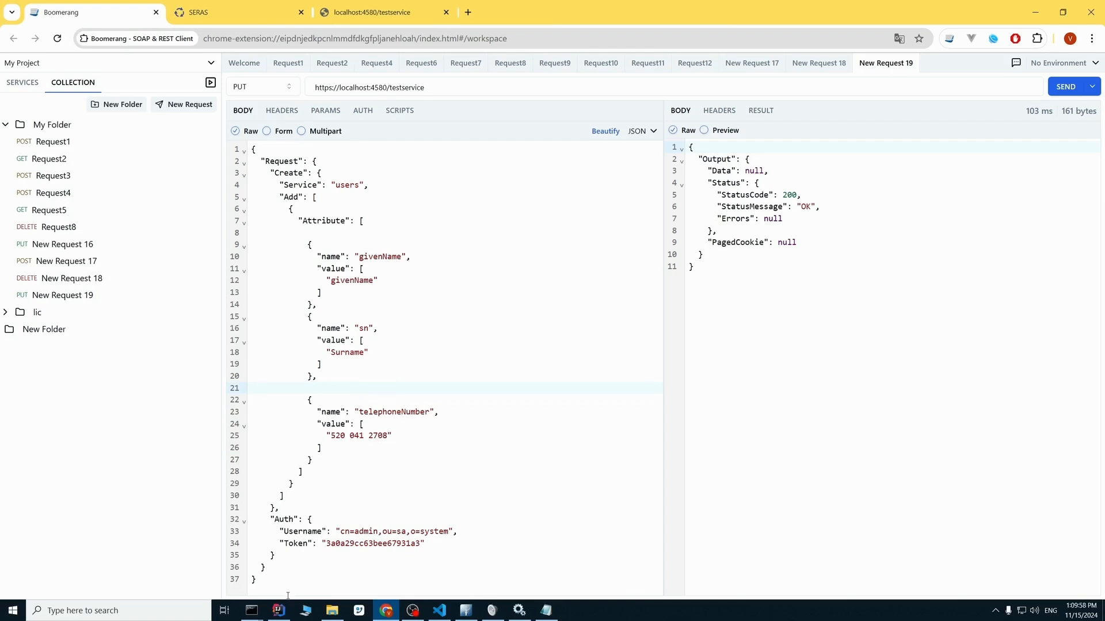
# Bring up the open Command Prompt windows to choose the SERAS console.
pyautogui.moveTo(265, 617)
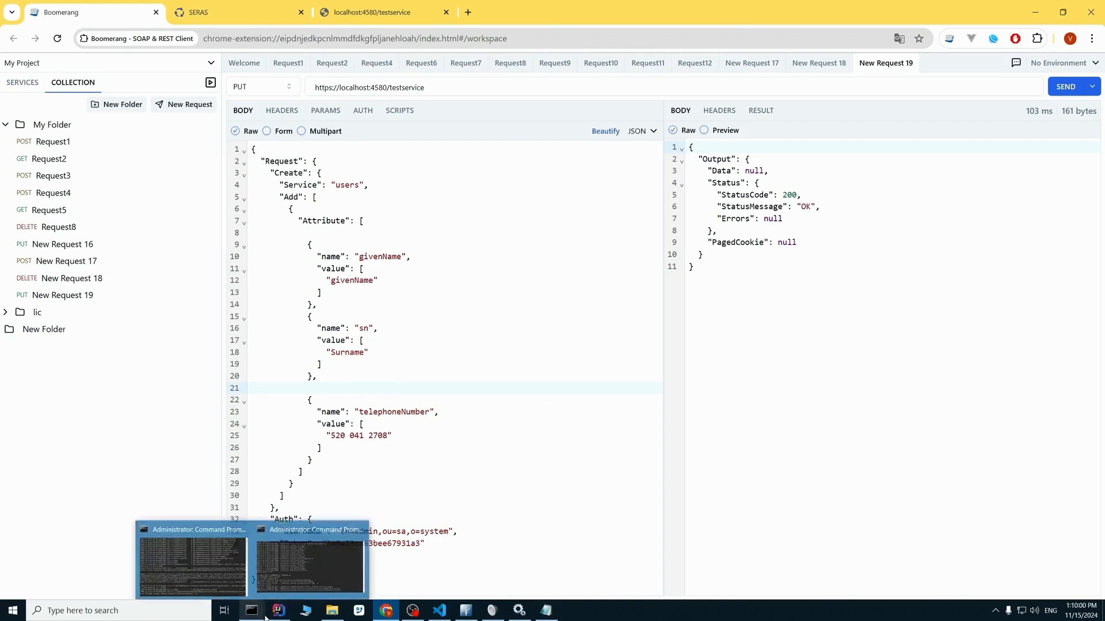